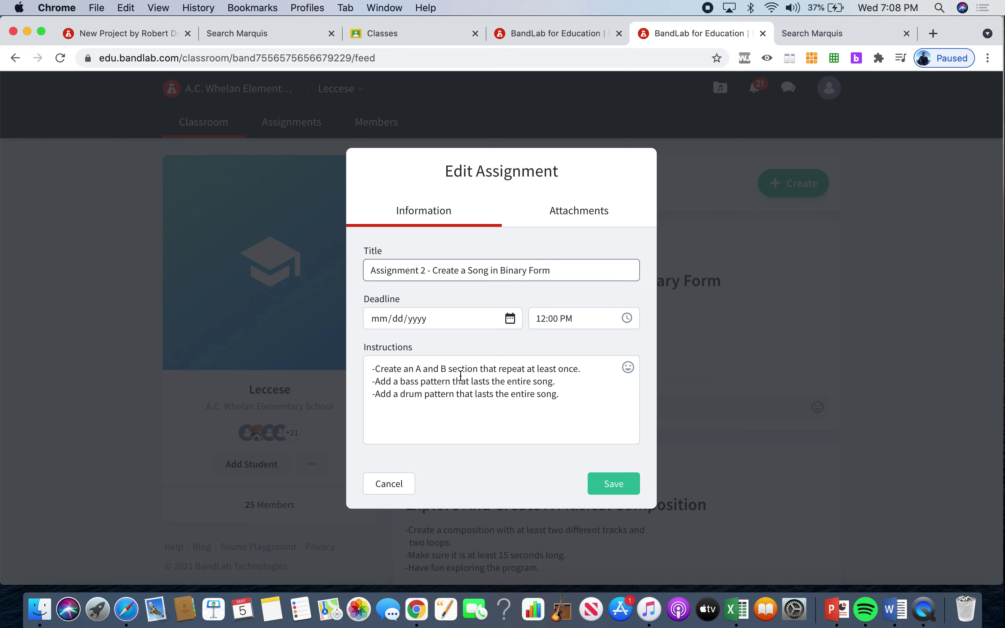
Change 'repeat' to 'repeats at least once' in the first assignment instruction and save.
{"action": "left_click", "coordinate": [523, 371]}
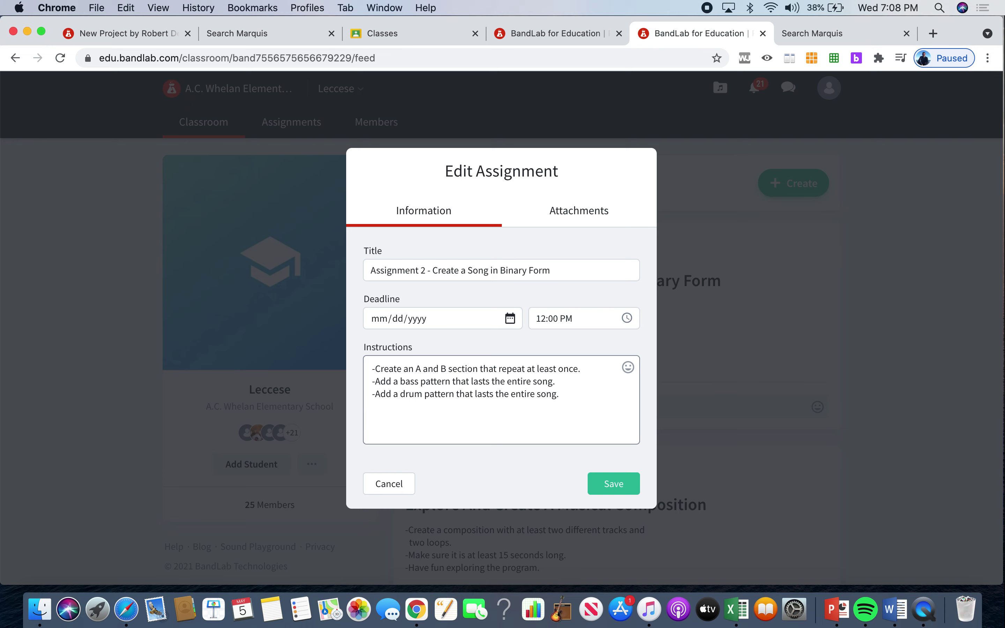
{"action": "type", "text": "s"}
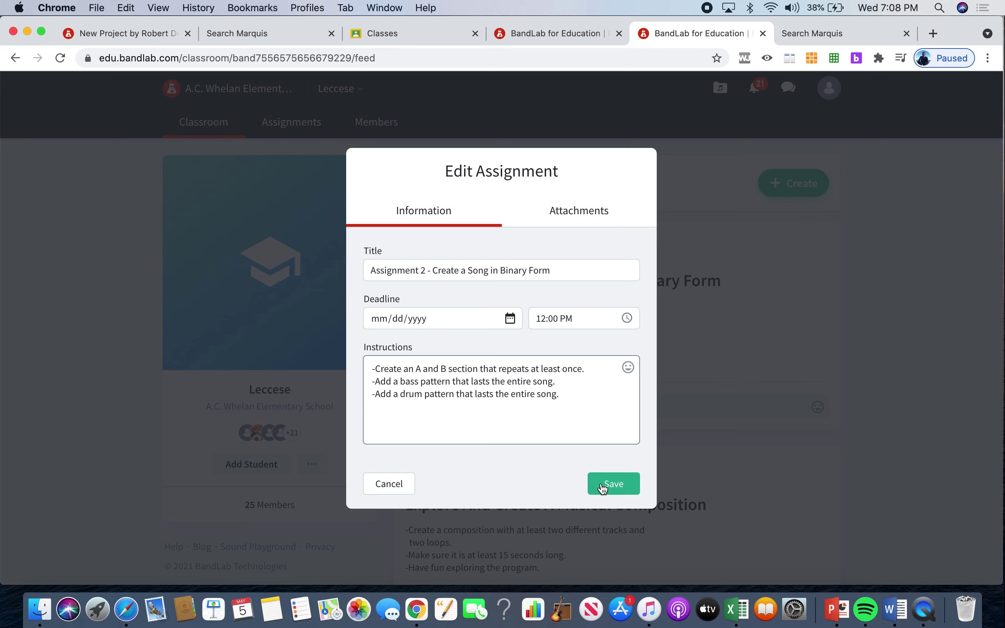
{"action": "left_click", "coordinate": [603, 487]}
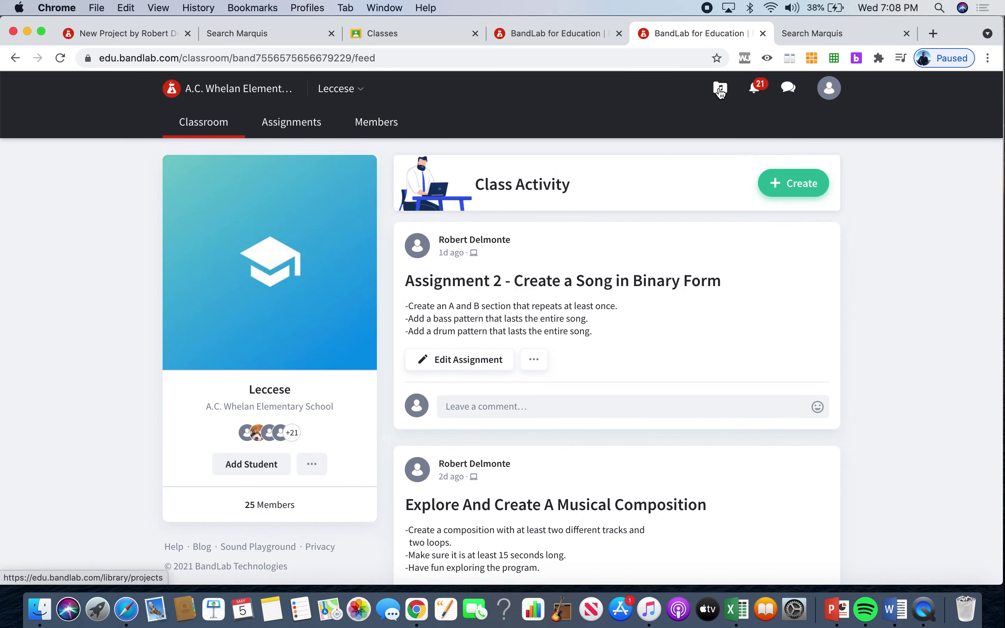
Switch to the new personal project's mix editor and open the Loops browser from the New Track dialog.
{"action": "left_click", "coordinate": [545, 34]}
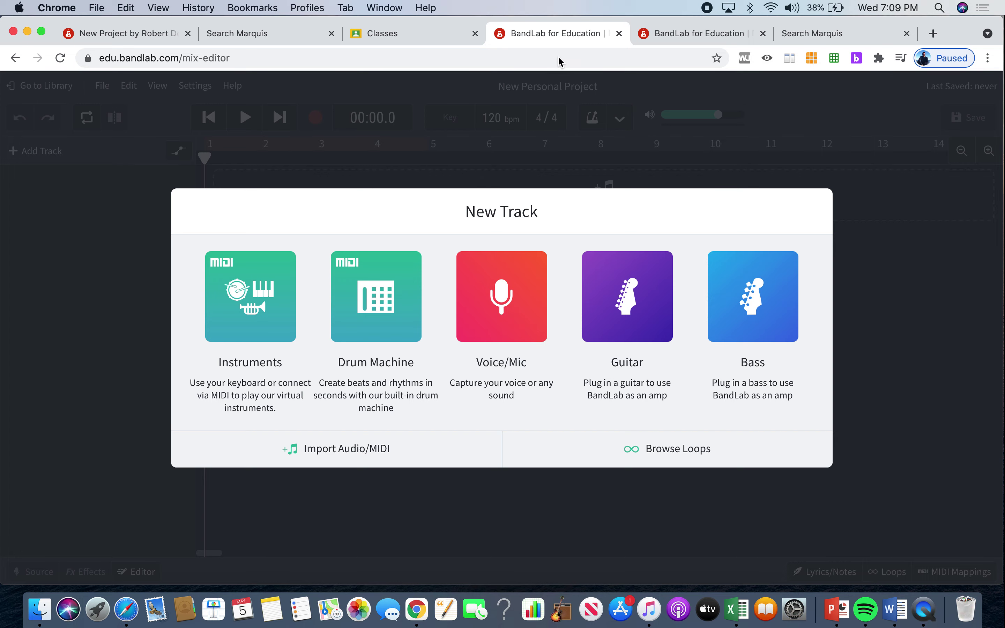
{"action": "left_click", "coordinate": [669, 33]}
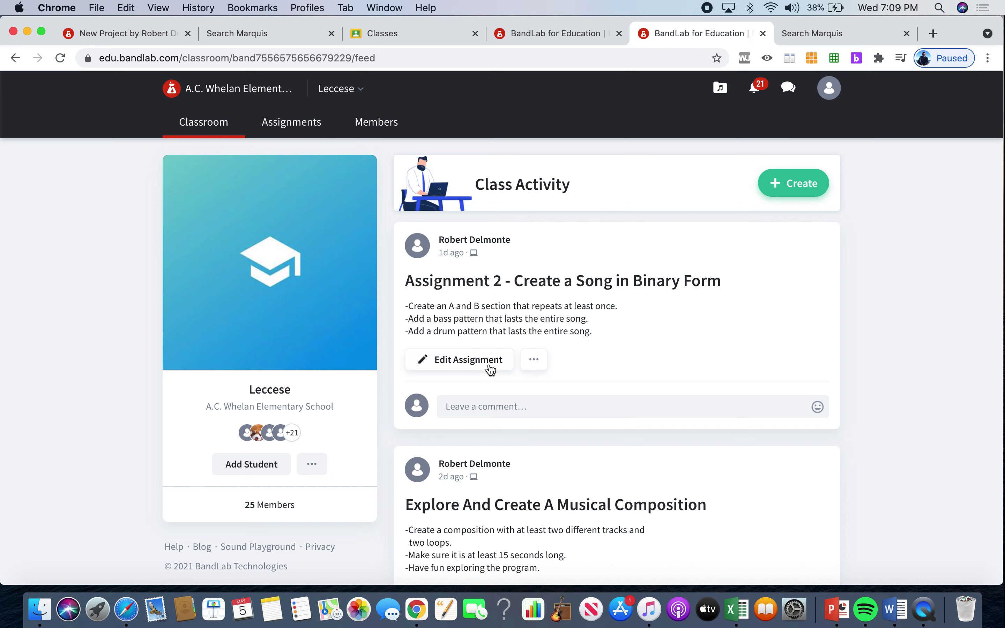
{"action": "left_click", "coordinate": [568, 34]}
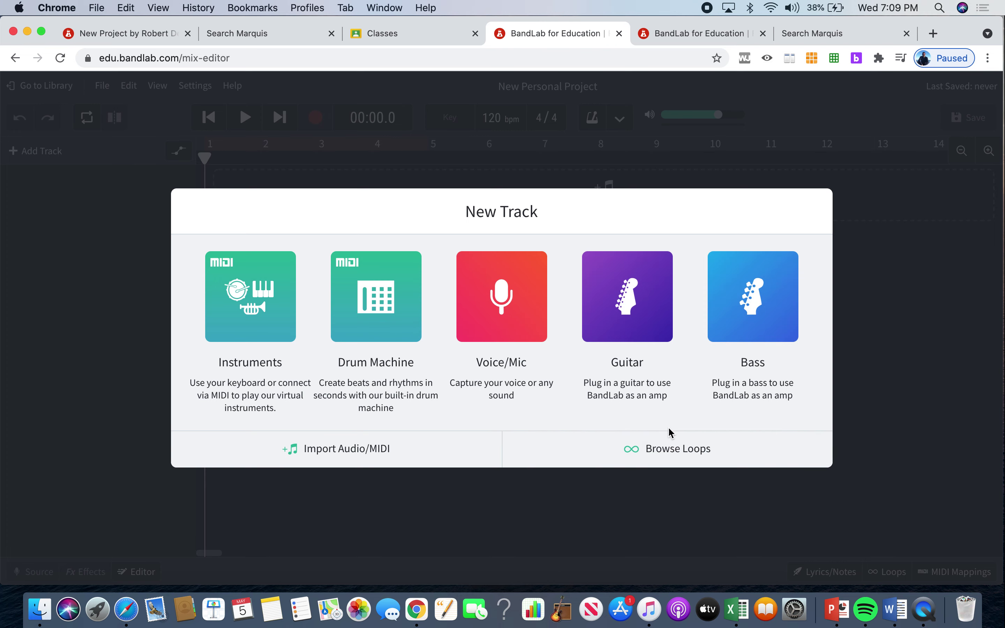
{"action": "left_click", "coordinate": [652, 450]}
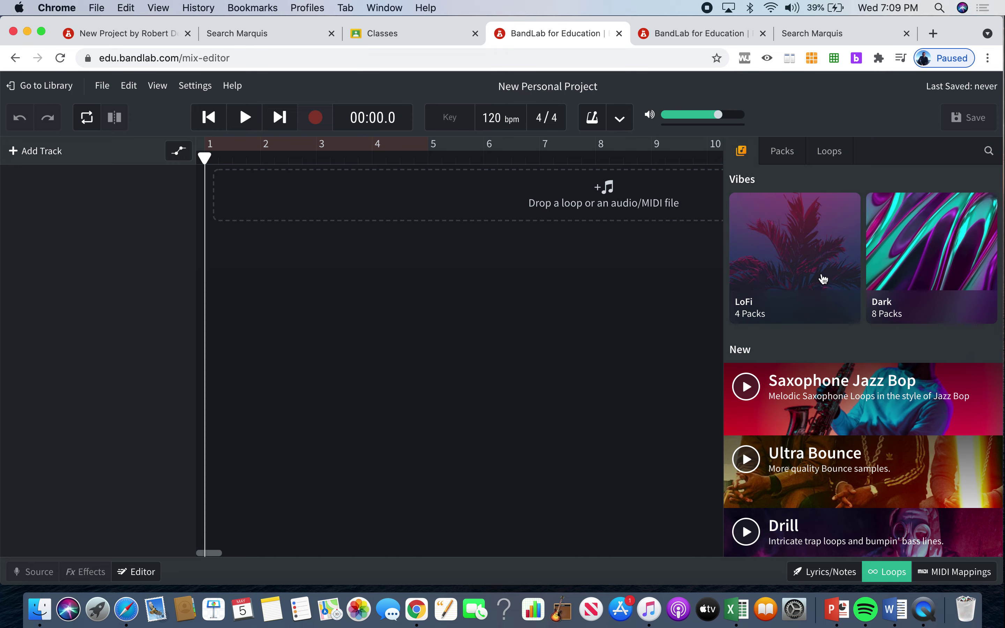
Open the Synth Funk pack from the Packs list, then switch back to the classroom feed.
{"action": "left_click", "coordinate": [783, 151]}
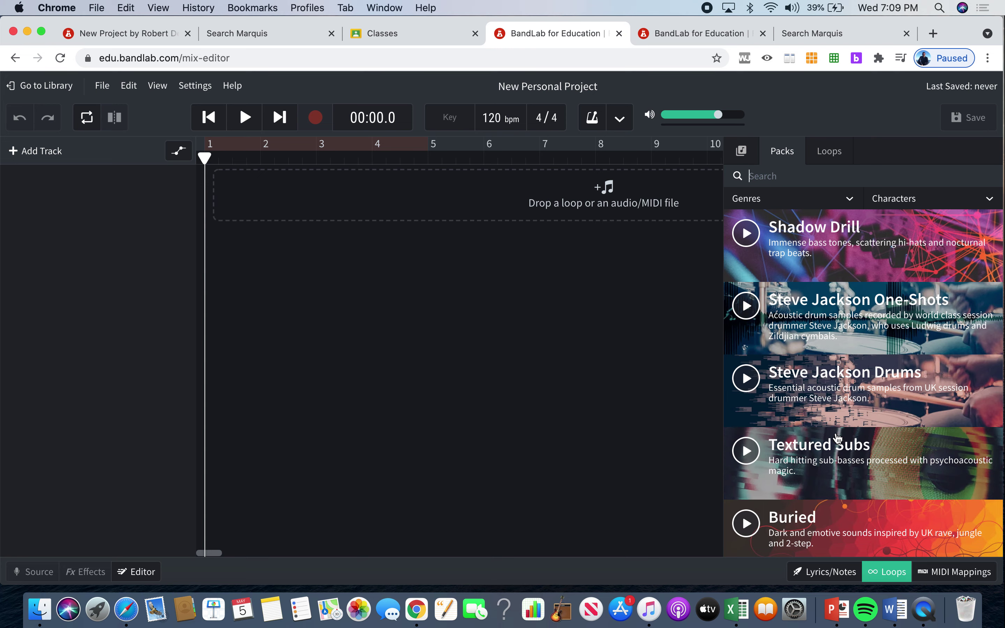
{"action": "scroll", "coordinate": [837, 438], "scroll_direction": "down", "scroll_amount": 3}
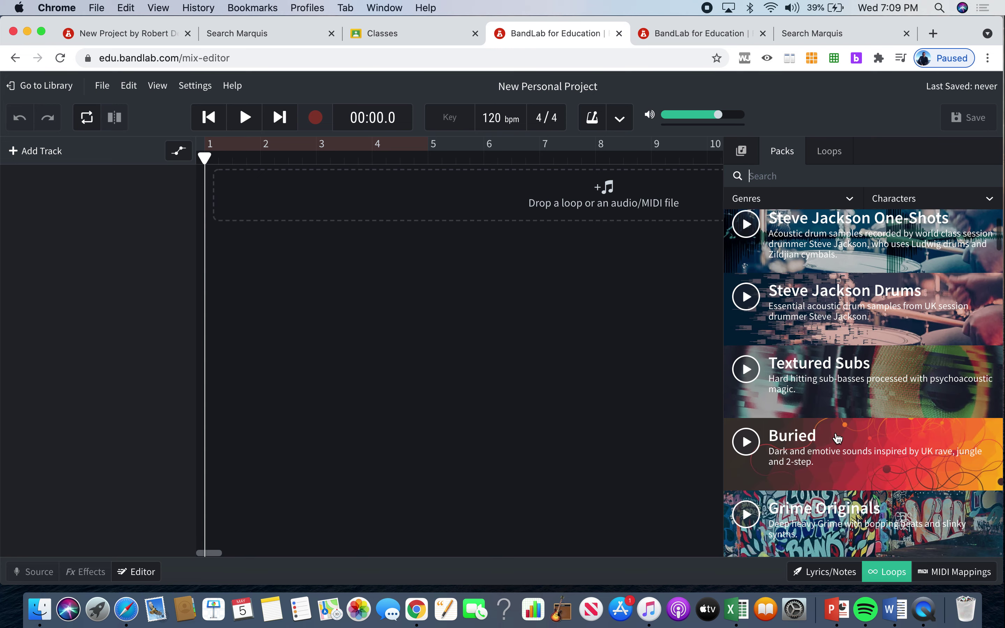
{"action": "scroll", "coordinate": [837, 432], "scroll_direction": "down", "scroll_amount": 3}
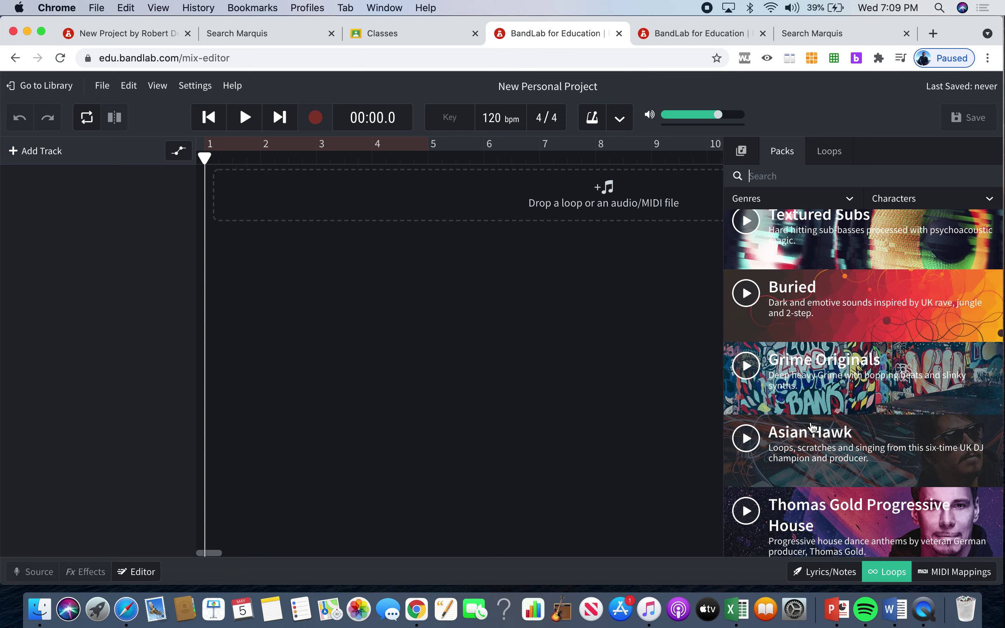
{"action": "scroll", "coordinate": [814, 442], "scroll_direction": "down", "scroll_amount": 2}
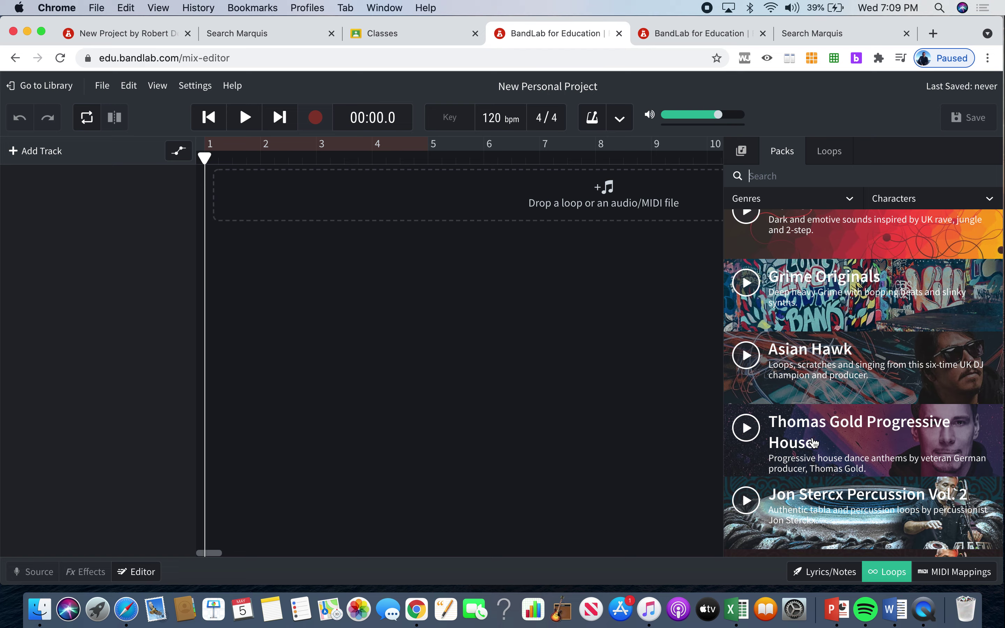
{"action": "scroll", "coordinate": [814, 442], "scroll_direction": "down", "scroll_amount": 4}
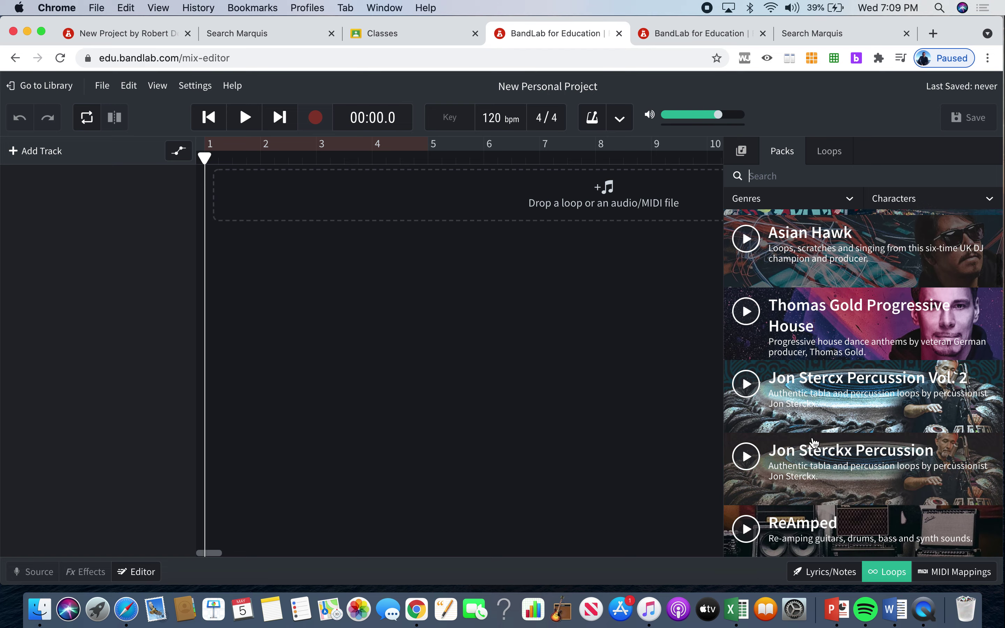
{"action": "scroll", "coordinate": [814, 442], "scroll_direction": "down", "scroll_amount": 3}
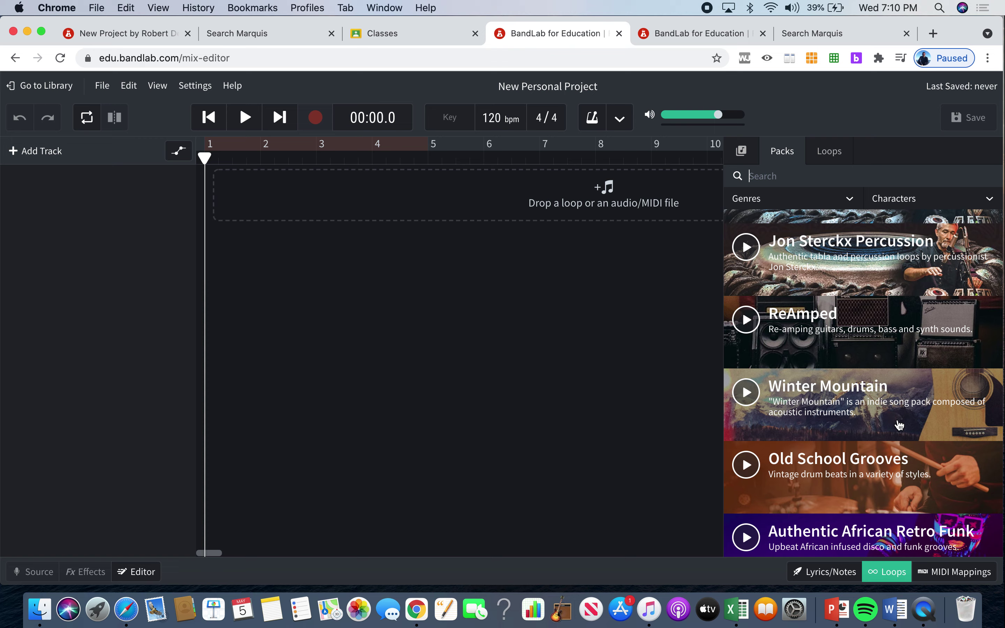
{"action": "scroll", "coordinate": [897, 427], "scroll_direction": "down", "scroll_amount": 5}
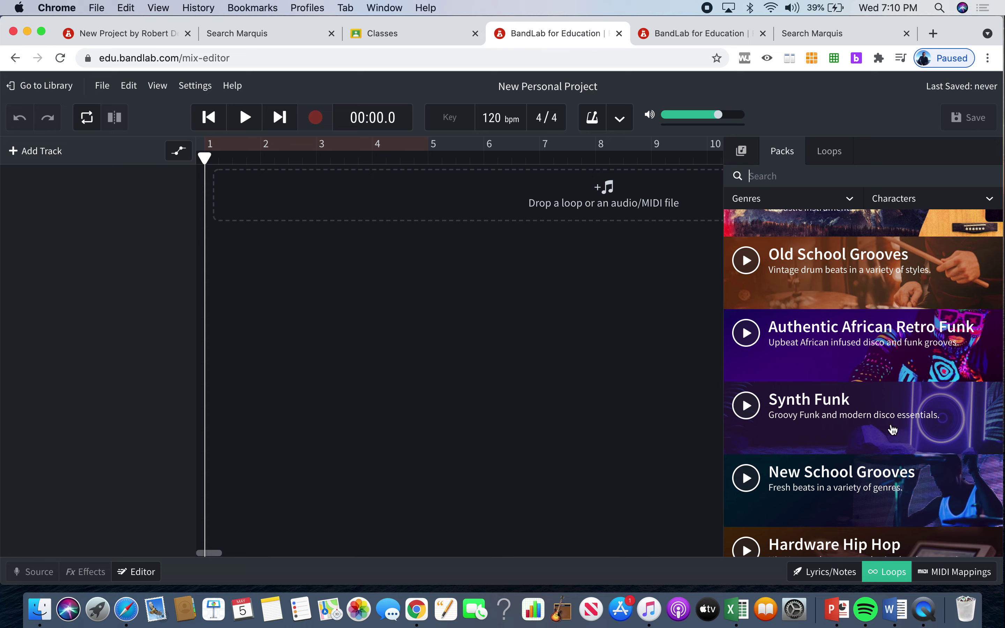
{"action": "left_click", "coordinate": [895, 407]}
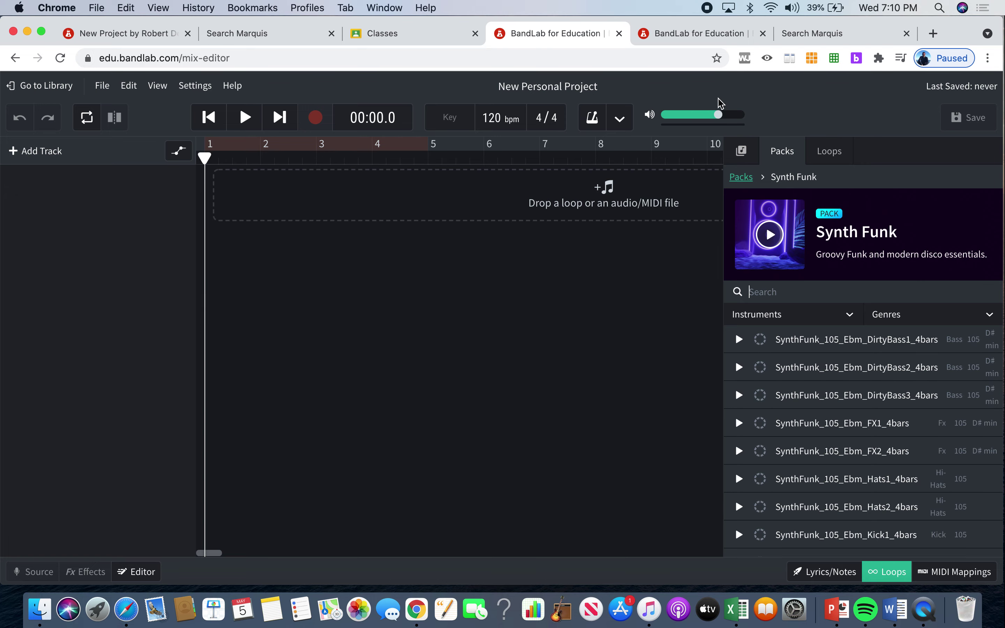
{"action": "left_click", "coordinate": [720, 35]}
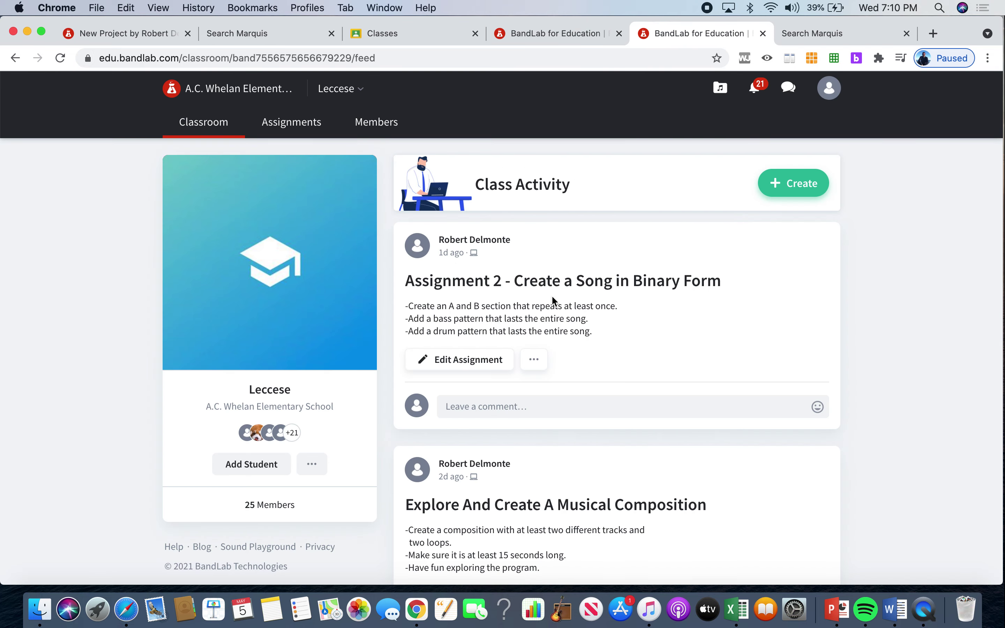
Review the Binary Form assignment's edit form, switching between the feed and the mix editor.
{"action": "left_click", "coordinate": [496, 361]}
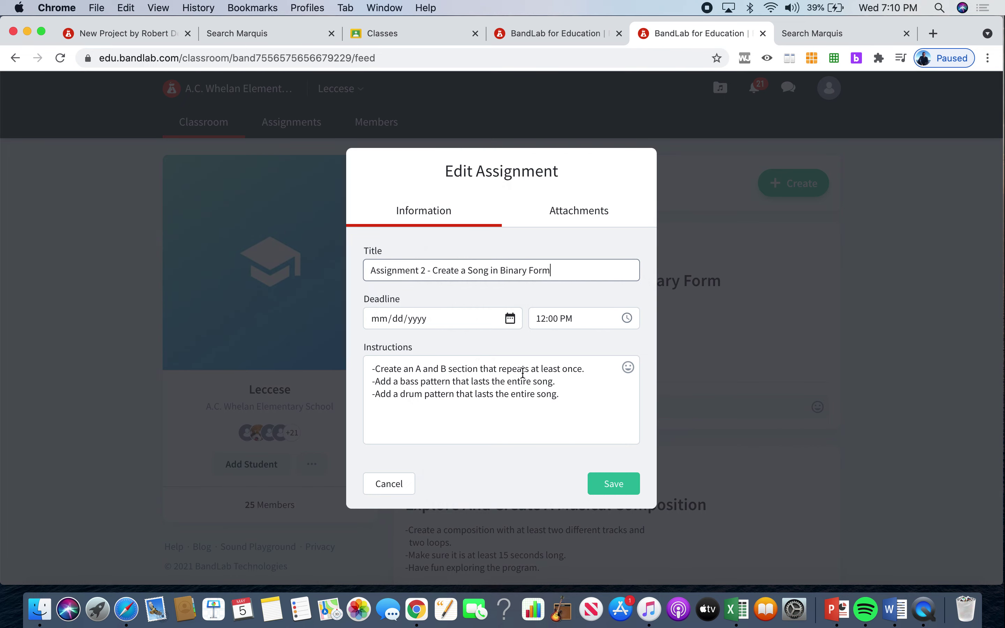
{"action": "left_click", "coordinate": [583, 34]}
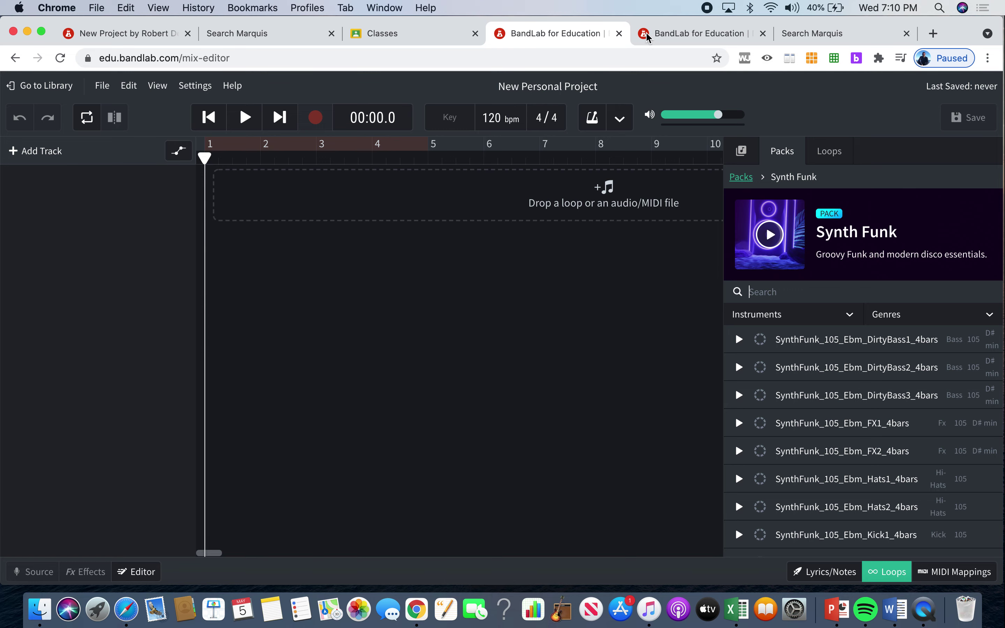
{"action": "left_click", "coordinate": [676, 38]}
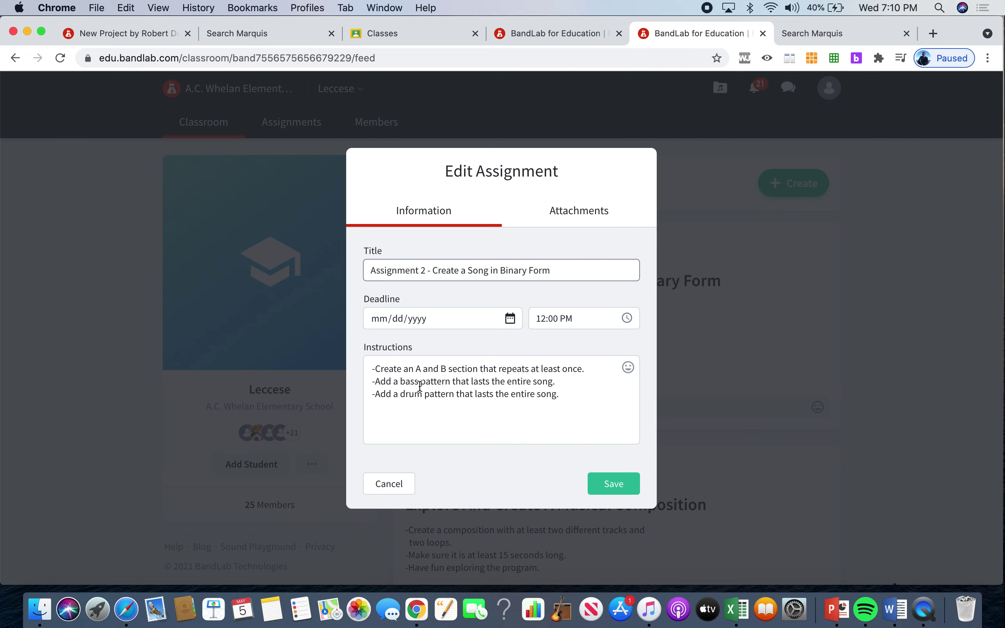
Back in the mix editor, preview the DirtyBass1, FX1 and FX2 Synth Funk loops.
{"action": "left_click", "coordinate": [554, 37]}
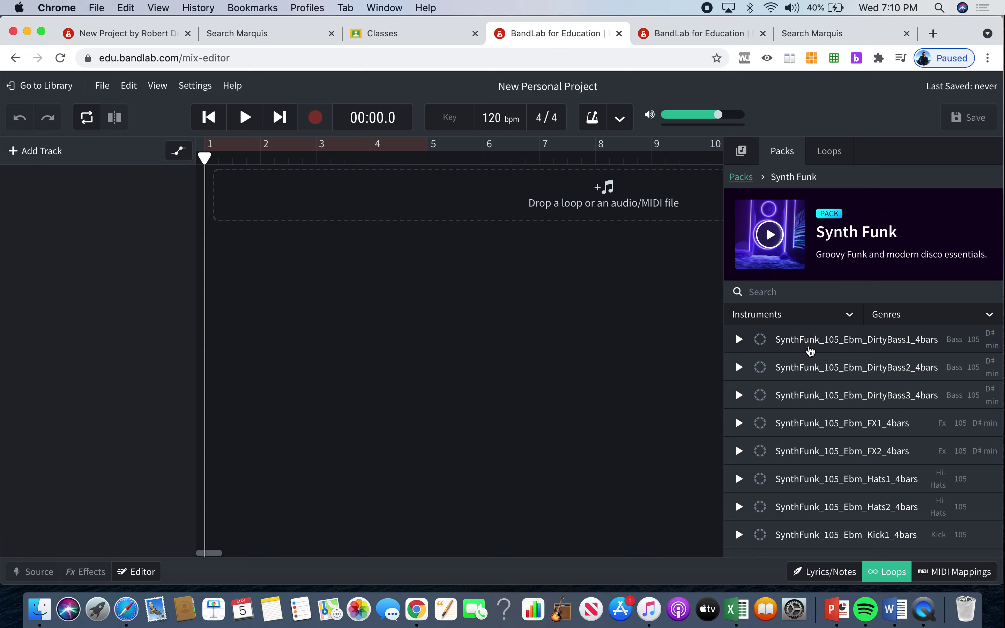
{"action": "left_click", "coordinate": [804, 345]}
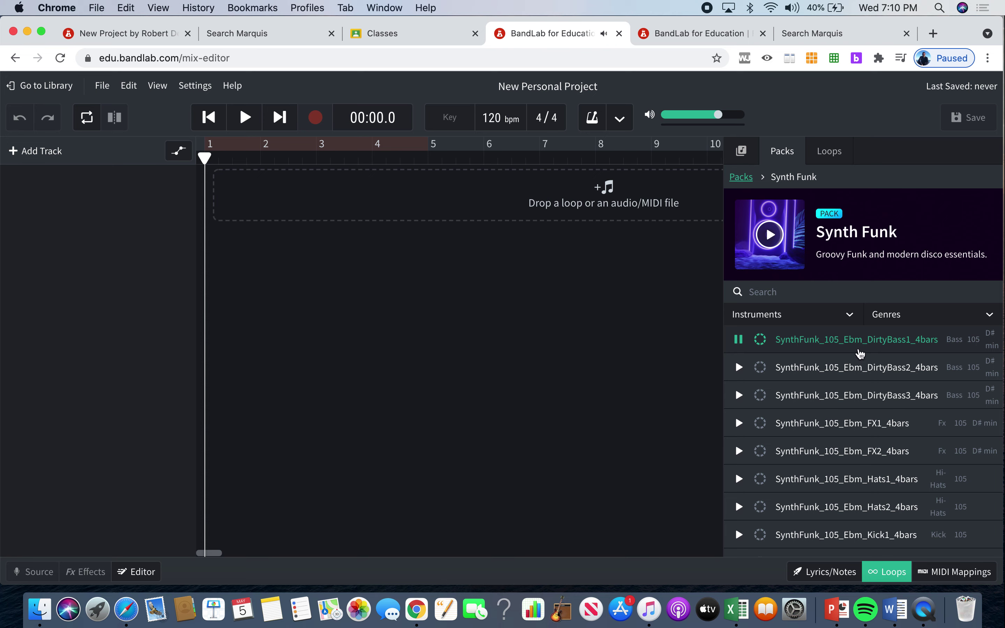
{"action": "left_click", "coordinate": [738, 339]}
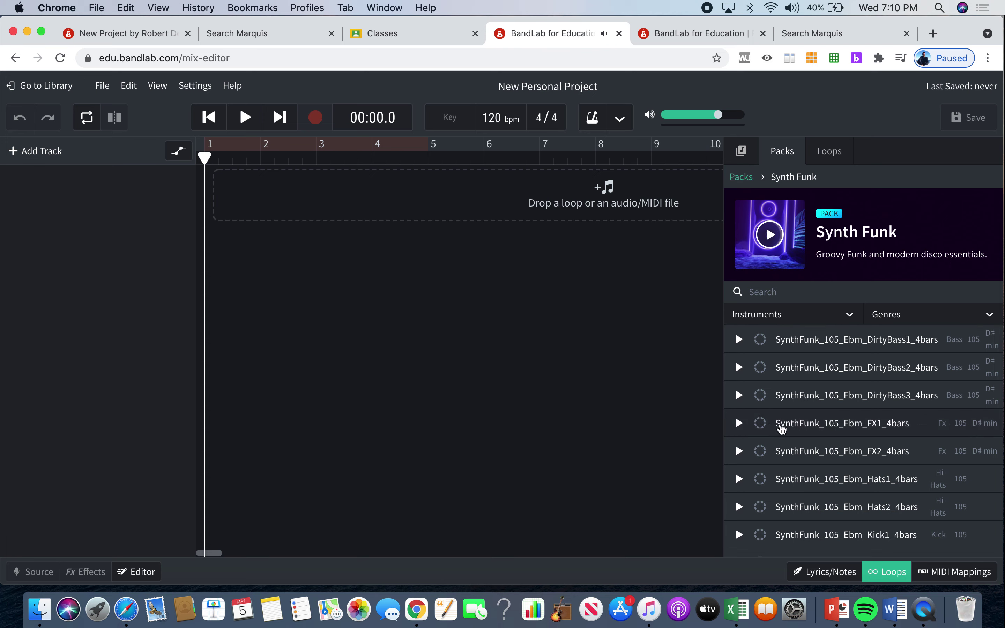
{"action": "left_click", "coordinate": [791, 426]}
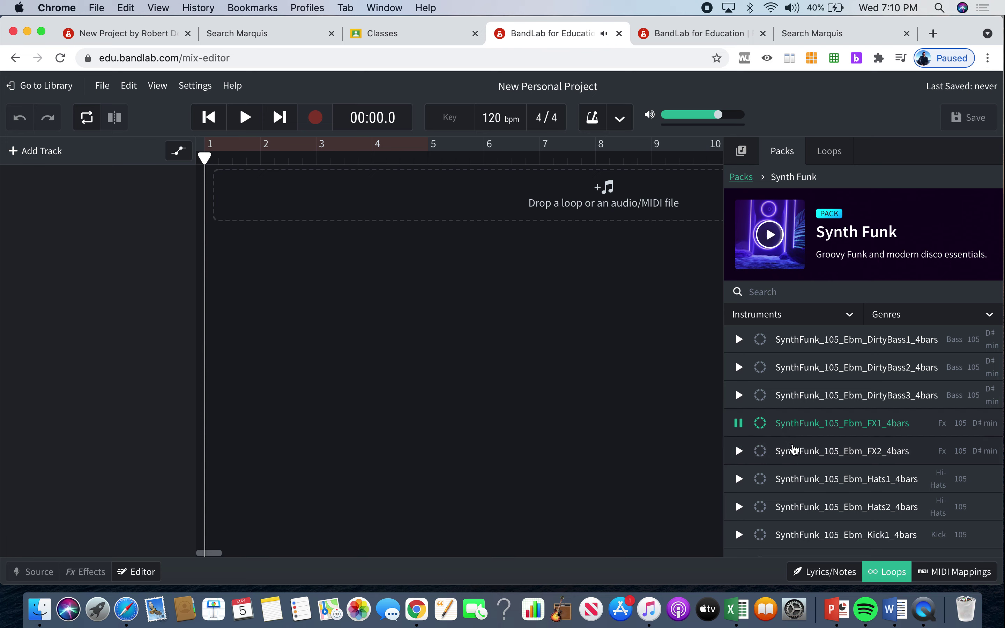
{"action": "left_click", "coordinate": [793, 452]}
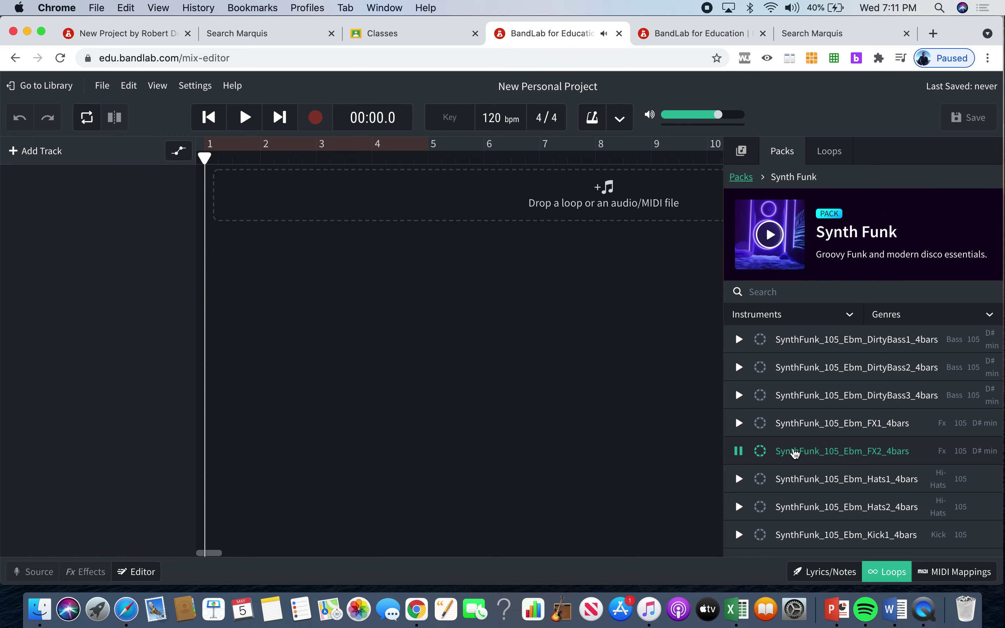
Preview the Hats1, Hats2, VoxHarmony_OhYeah and VoxStabs_AllThisTime loops.
{"action": "scroll", "coordinate": [794, 453], "scroll_direction": "down", "scroll_amount": 2}
{"action": "left_click", "coordinate": [800, 442]}
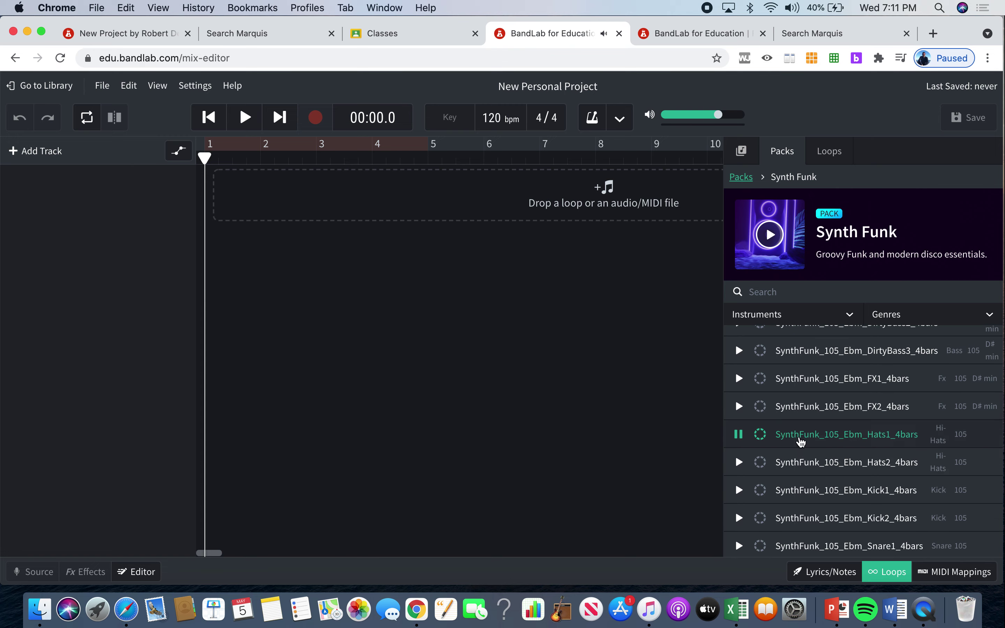
{"action": "left_click", "coordinate": [804, 460]}
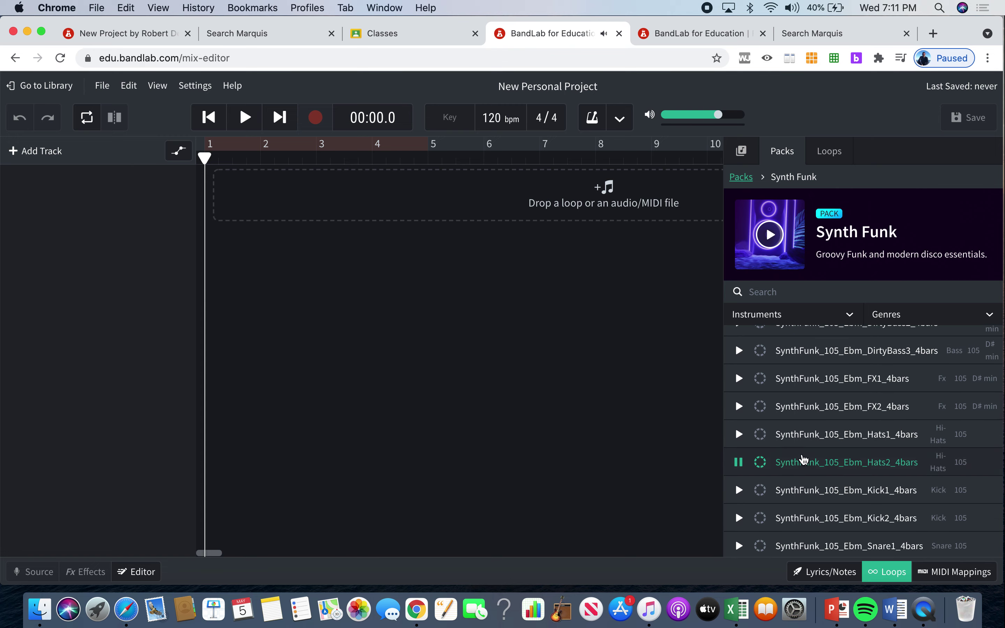
{"action": "scroll", "coordinate": [803, 460], "scroll_direction": "down", "scroll_amount": 7}
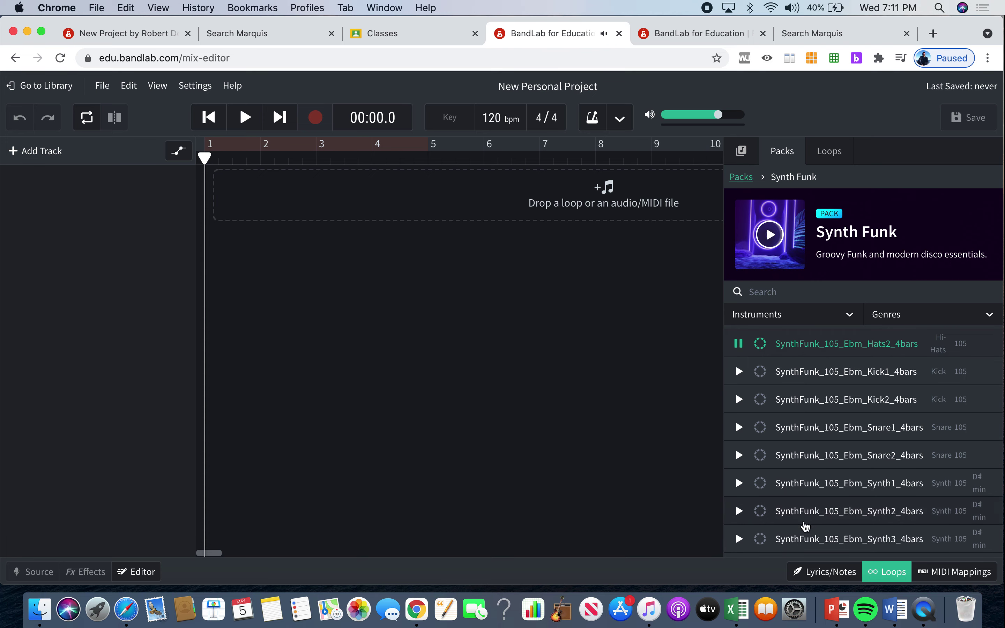
{"action": "scroll", "coordinate": [806, 527], "scroll_direction": "down", "scroll_amount": 6}
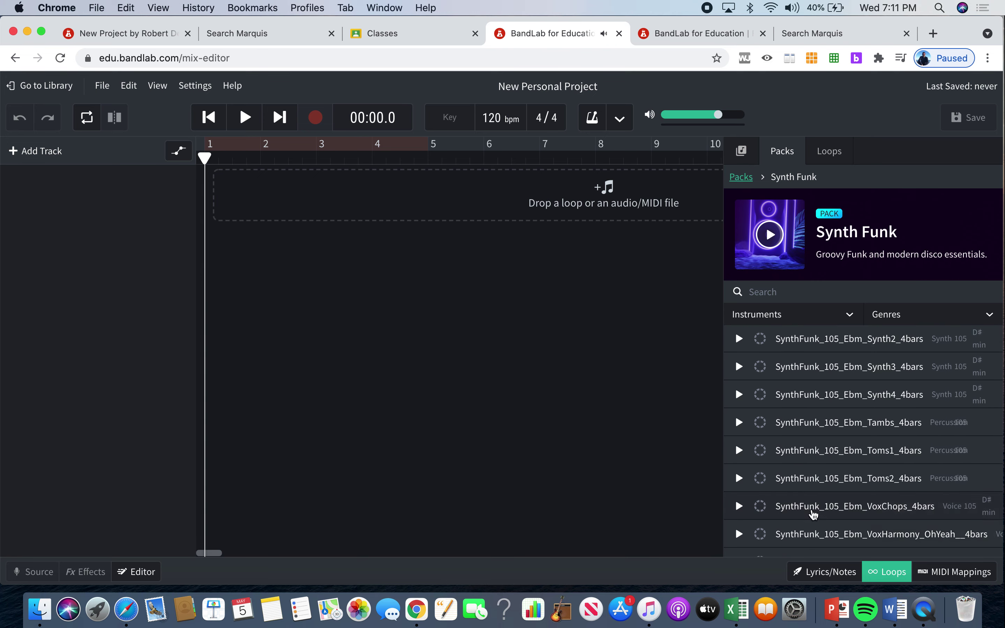
{"action": "left_click", "coordinate": [813, 540]}
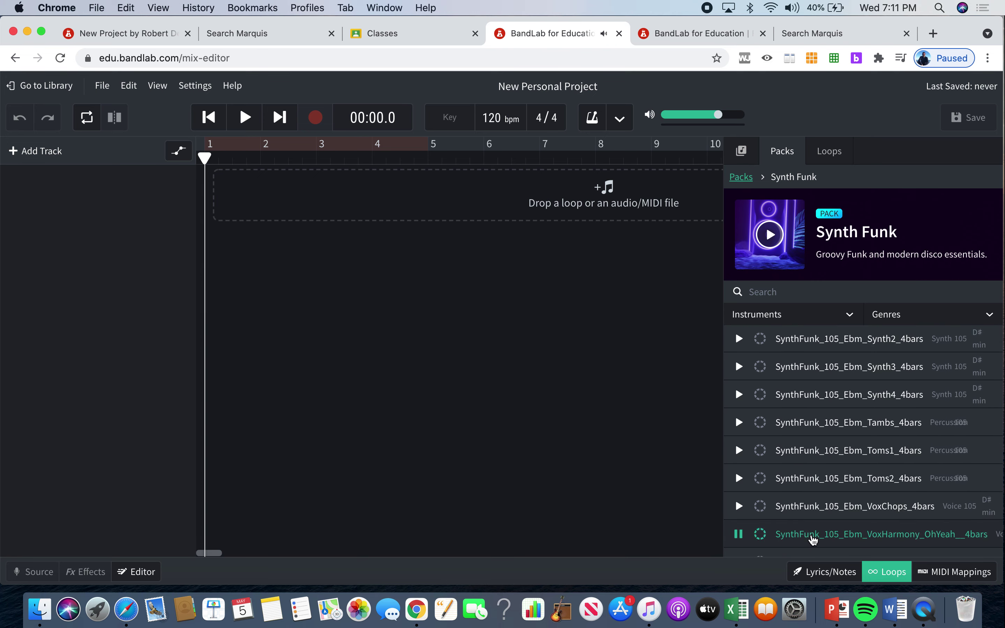
{"action": "scroll", "coordinate": [814, 539], "scroll_direction": "down", "scroll_amount": 9}
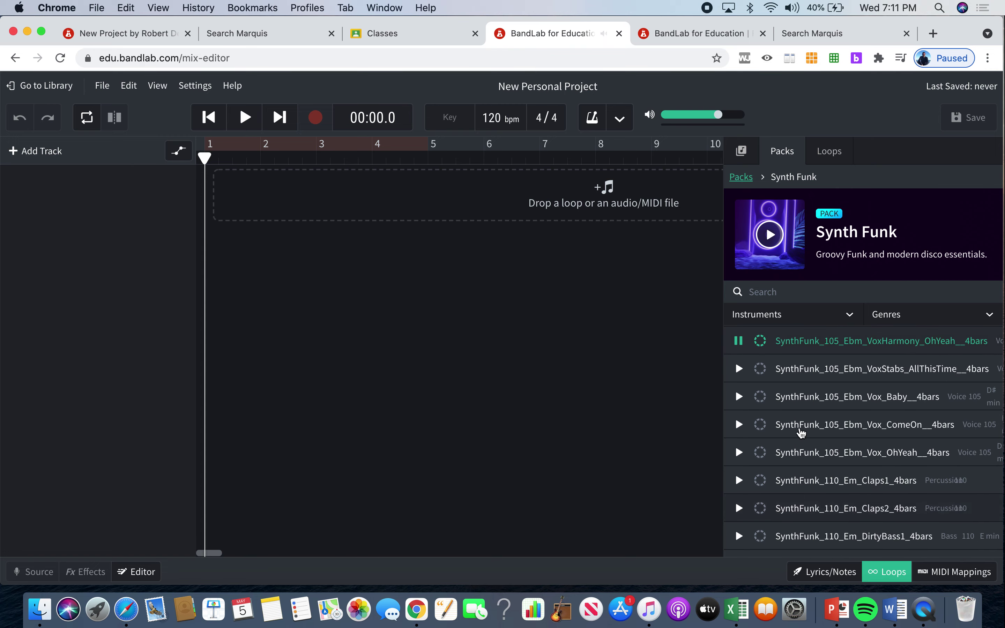
{"action": "left_click", "coordinate": [814, 371]}
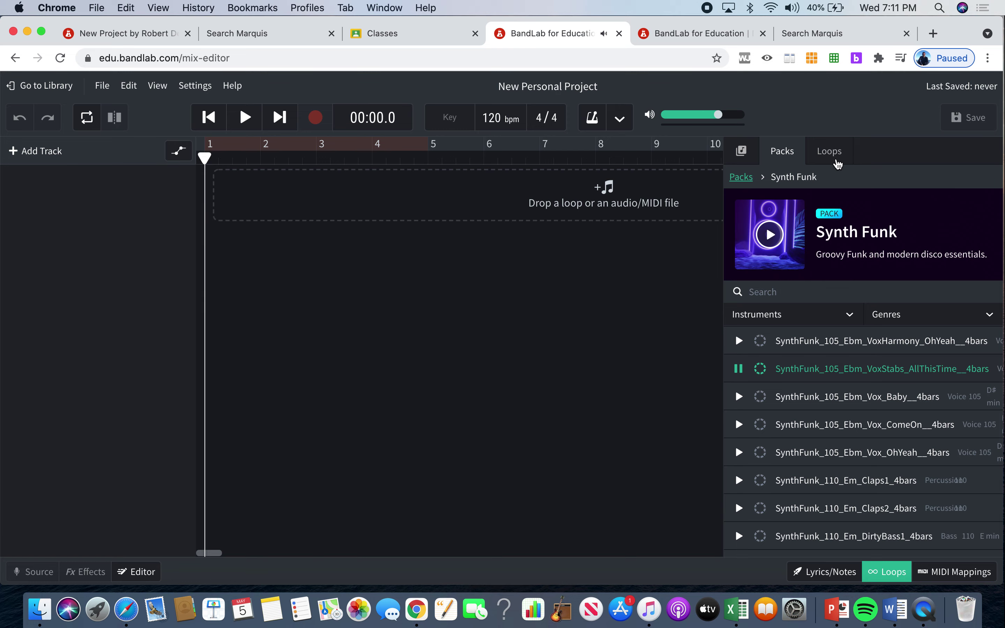
{"action": "left_click_drag", "start_coordinate": [935, 37], "coordinate": [919, 38]}
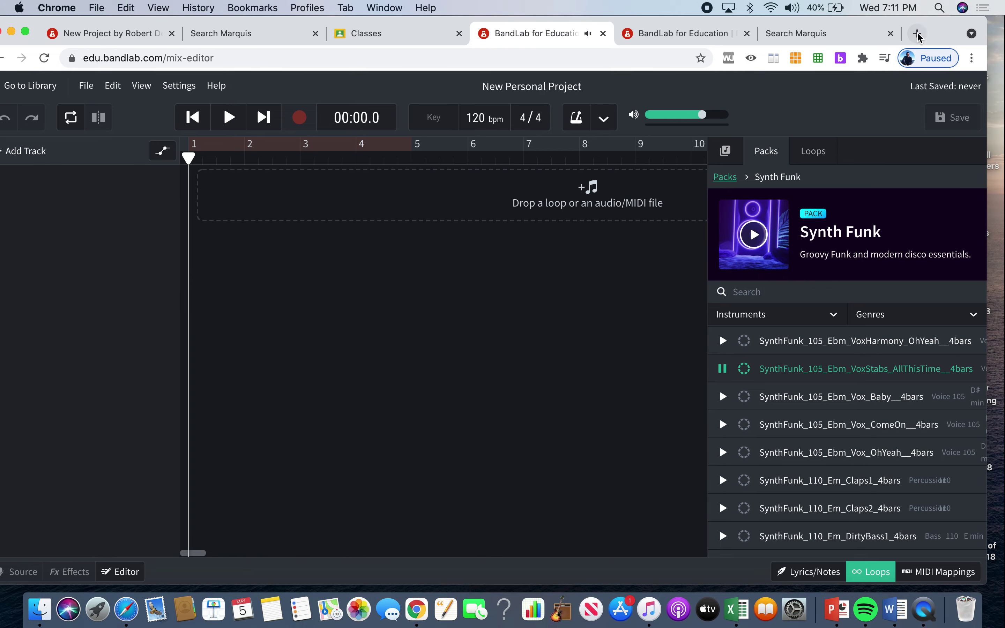
Place the VoxStabs_AllThisTime loop at bar 1 and type the clip name 'A Section'.
{"action": "left_click_drag", "start_coordinate": [989, 571], "coordinate": [1001, 571]}
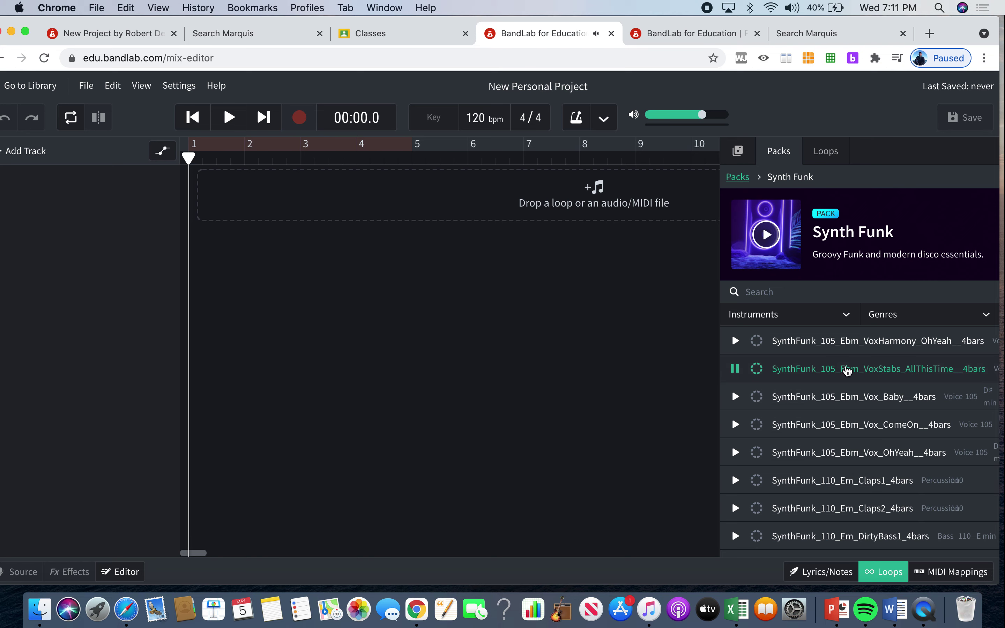
{"action": "left_click_drag", "start_coordinate": [841, 370], "coordinate": [296, 186]}
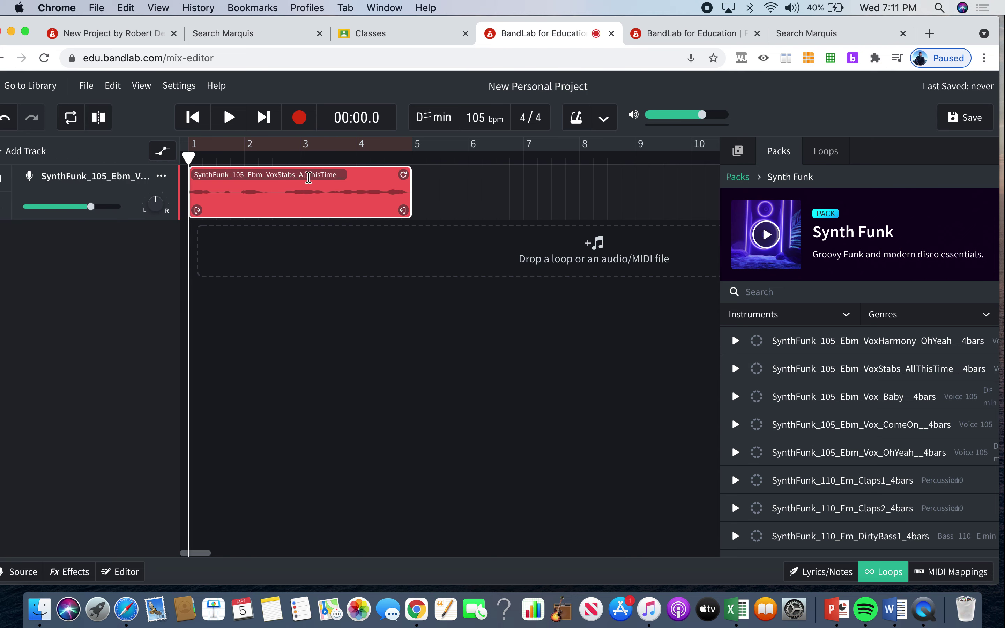
{"action": "double_click", "coordinate": [309, 175]}
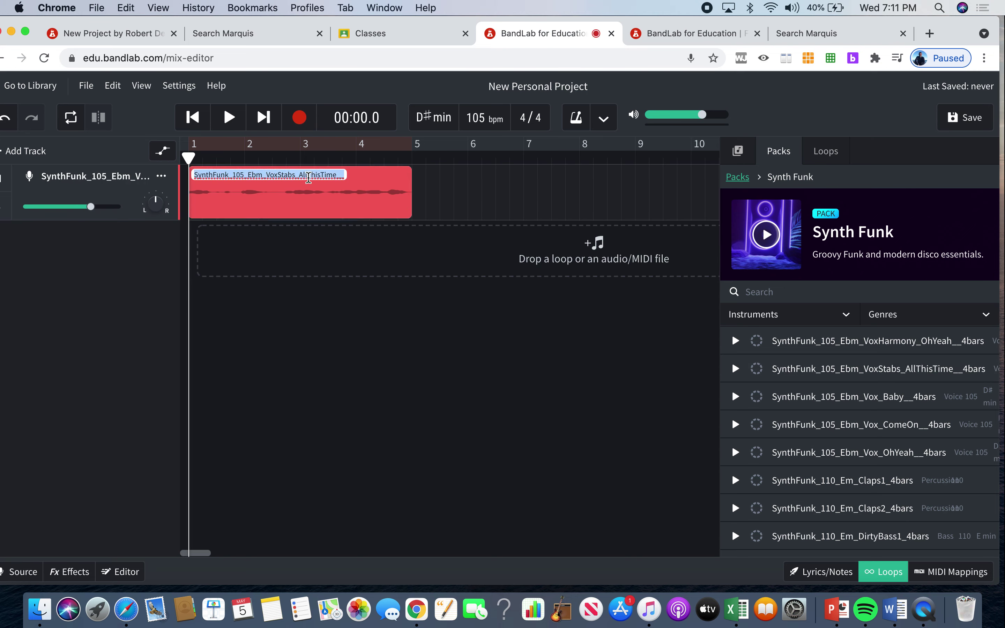
{"action": "type", "text": "A "}
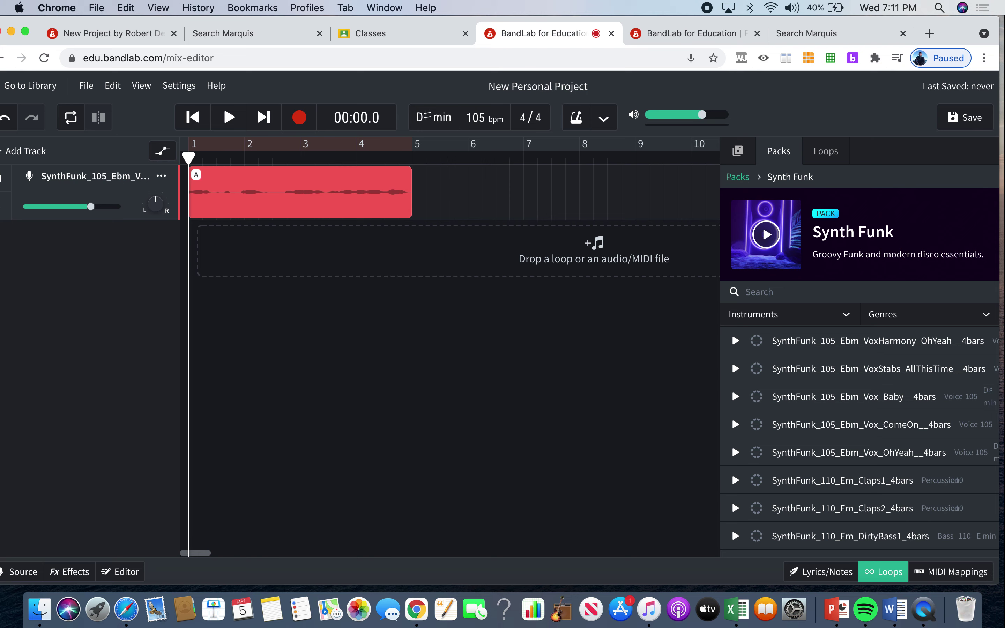
{"action": "type", "text": "Section"}
Commit the 'A Section' name, audition vocal loops, then add and remove Vox_OhYeah on track 2.
{"action": "left_click", "coordinate": [383, 286]}
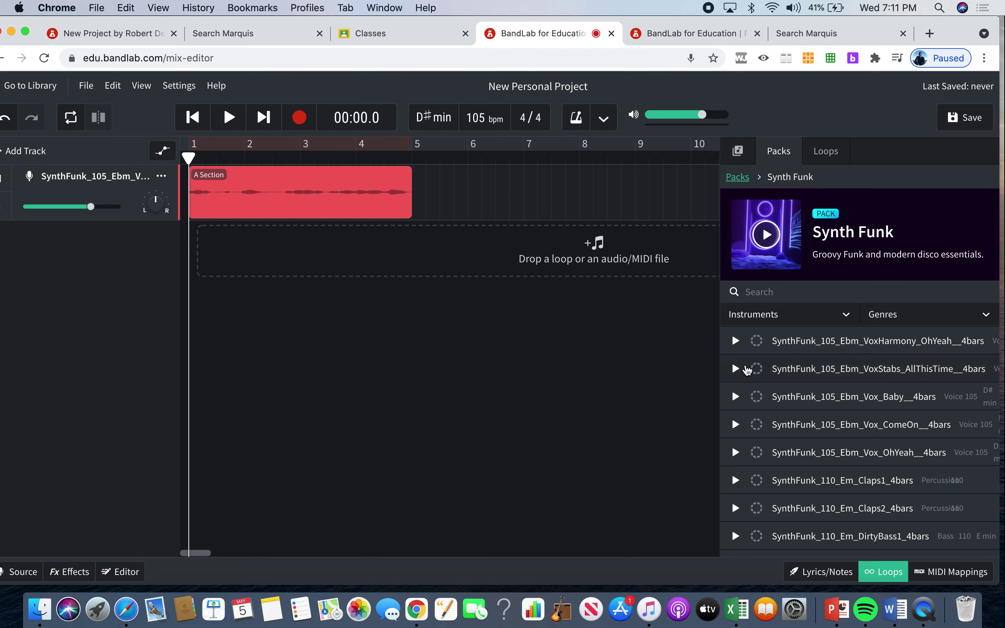
{"action": "scroll", "coordinate": [791, 403], "scroll_direction": "right", "scroll_amount": 3}
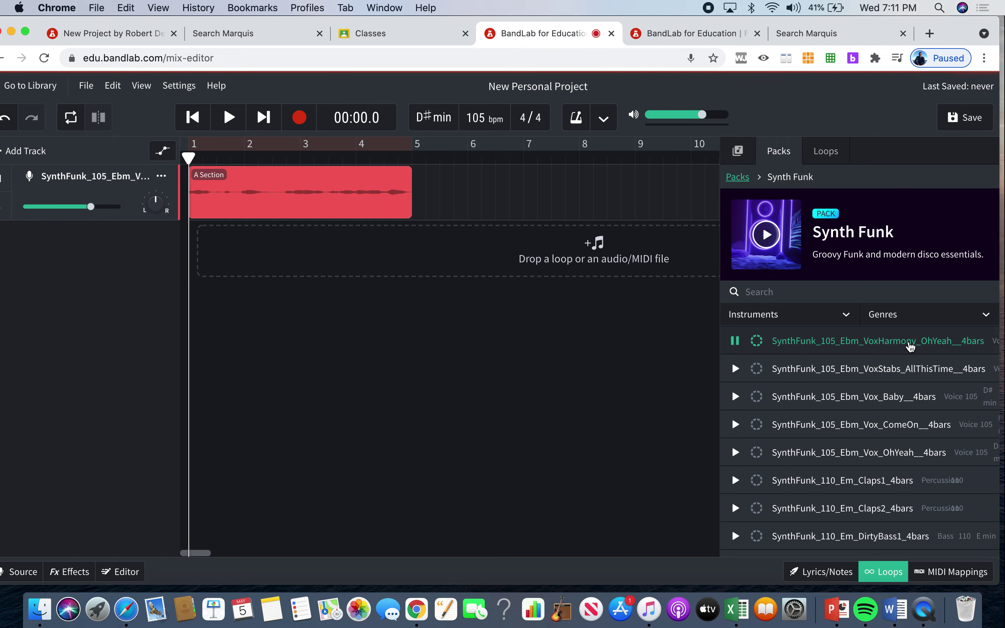
{"action": "left_click", "coordinate": [796, 343]}
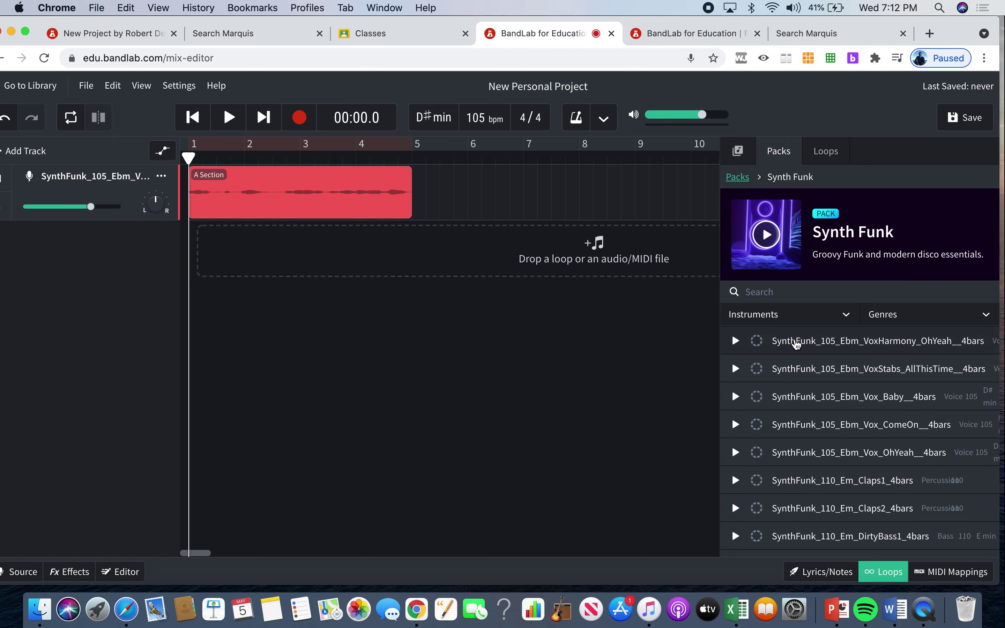
{"action": "left_click", "coordinate": [796, 343]}
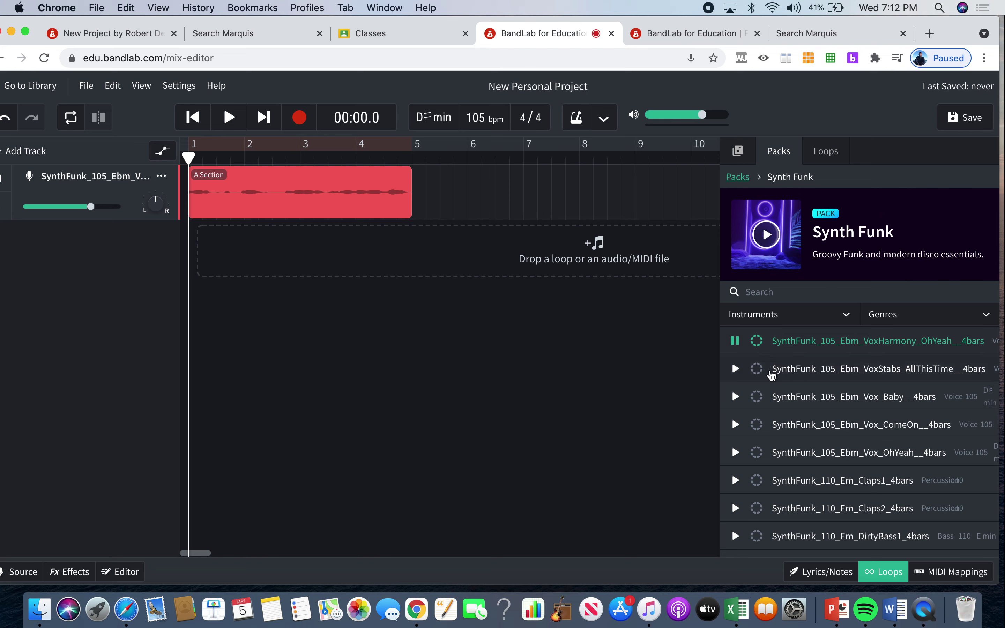
{"action": "scroll", "coordinate": [772, 456], "scroll_direction": "right", "scroll_amount": 3}
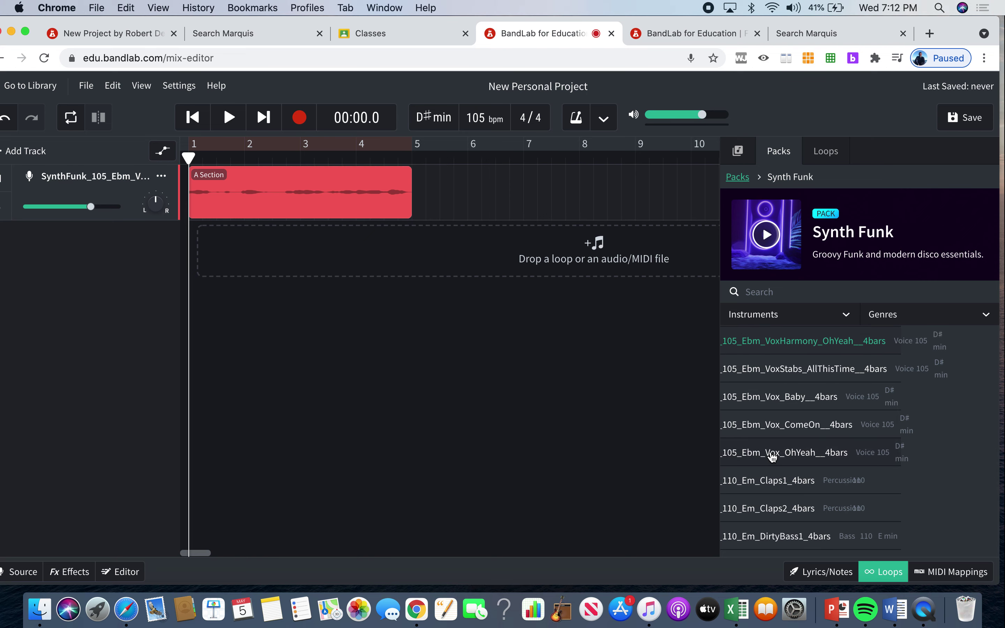
{"action": "scroll", "coordinate": [772, 456], "scroll_direction": "left", "scroll_amount": 3}
{"action": "left_click", "coordinate": [735, 452]}
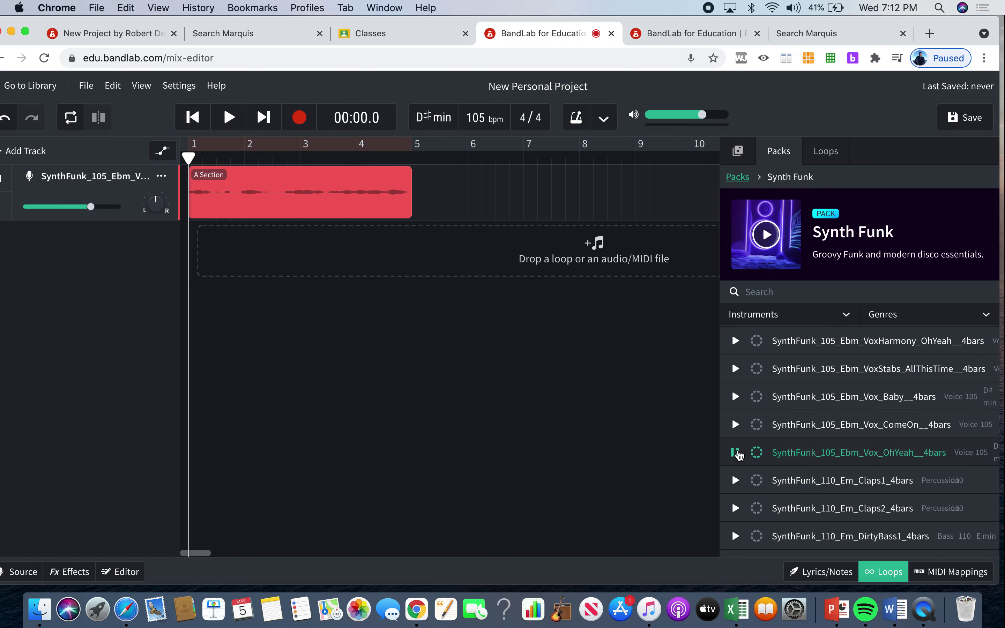
{"action": "left_click", "coordinate": [735, 453]}
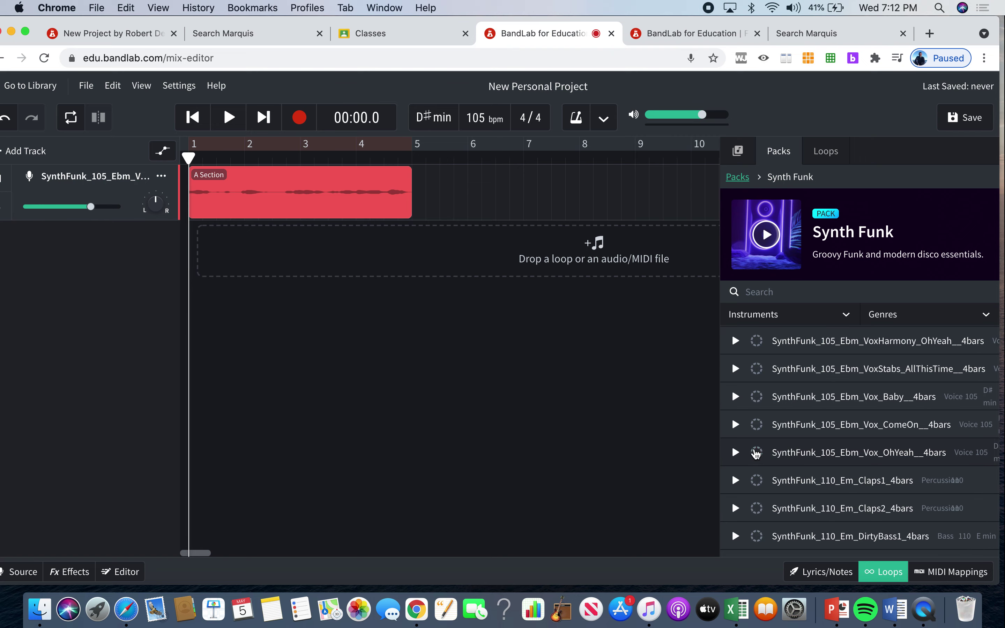
{"action": "left_click", "coordinate": [756, 453]}
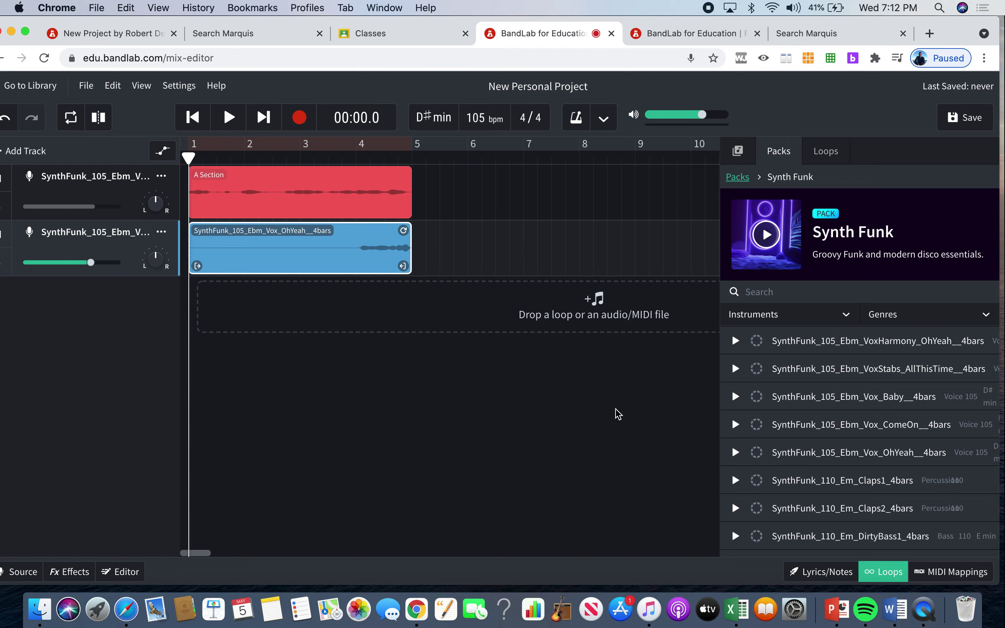
{"action": "key", "text": "Delete"}
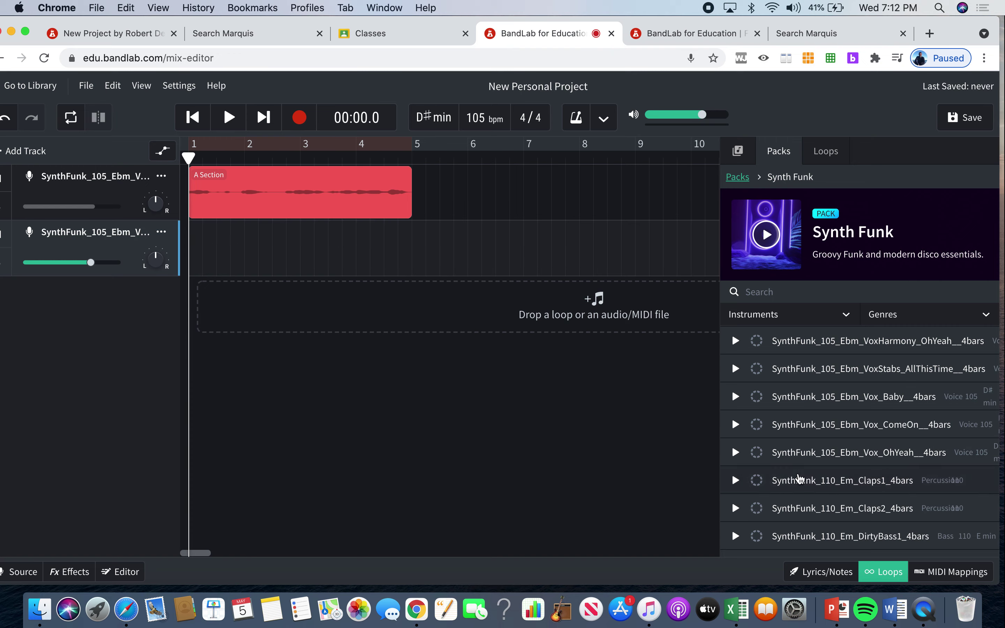
Preview the Claps1, DirtyBass1, NastyGuitar1 and NastyGuitar2 loops.
{"action": "left_click", "coordinate": [796, 478]}
{"action": "scroll", "coordinate": [796, 477], "scroll_direction": "down", "scroll_amount": 2}
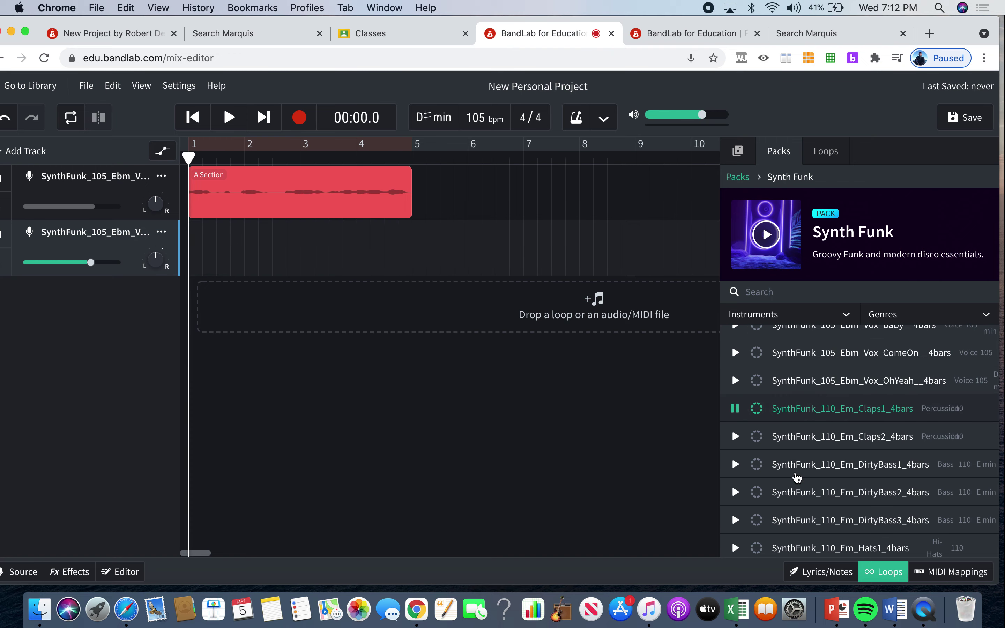
{"action": "left_click", "coordinate": [796, 462]}
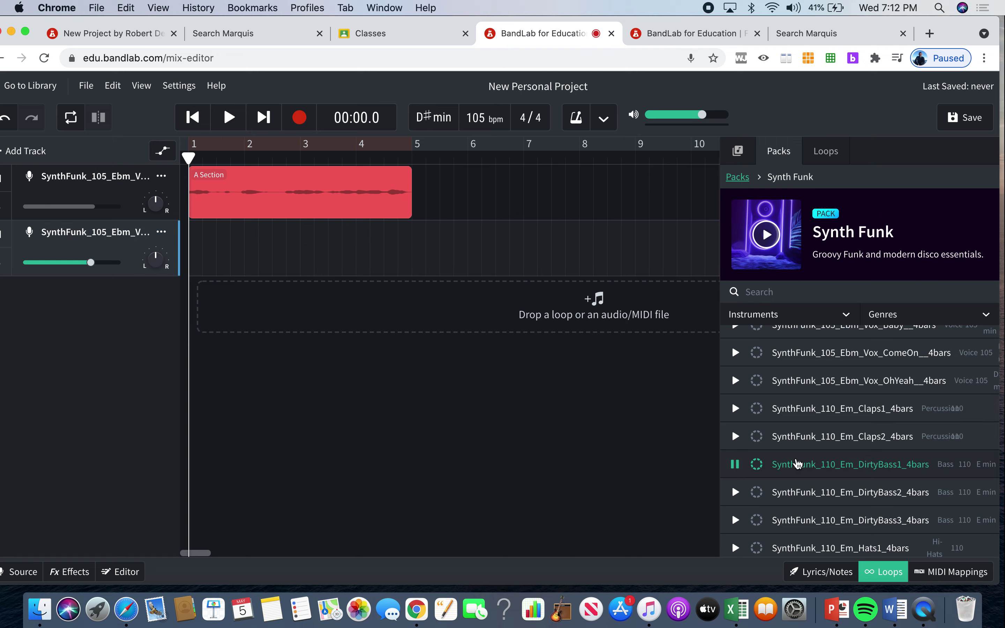
{"action": "scroll", "coordinate": [801, 509], "scroll_direction": "down", "scroll_amount": 4}
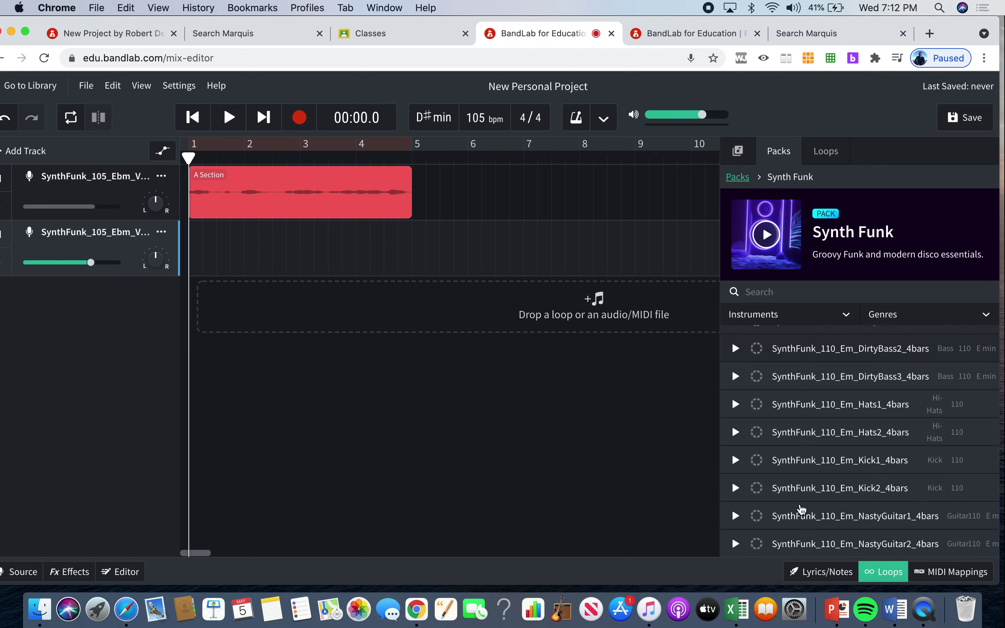
{"action": "scroll", "coordinate": [802, 510], "scroll_direction": "down", "scroll_amount": 1}
{"action": "left_click", "coordinate": [806, 489]}
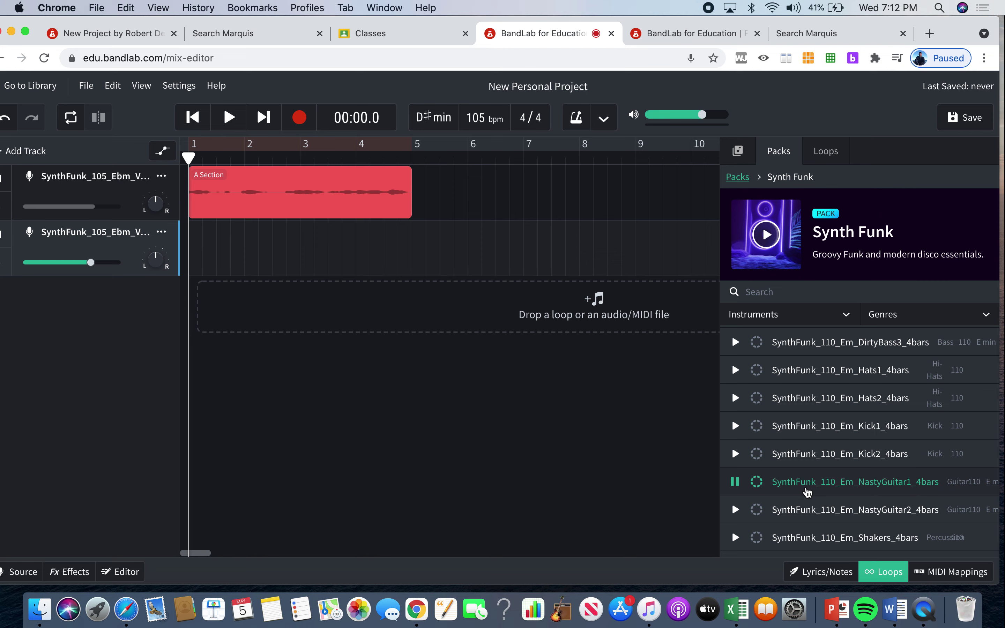
{"action": "scroll", "coordinate": [808, 492], "scroll_direction": "right", "scroll_amount": 3}
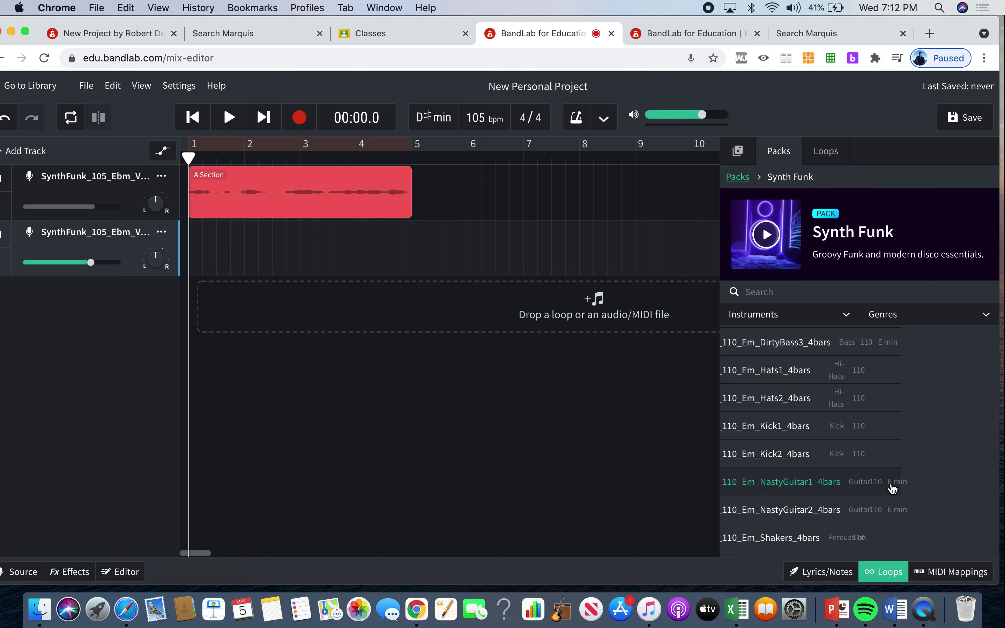
{"action": "scroll", "coordinate": [880, 495], "scroll_direction": "left", "scroll_amount": 3}
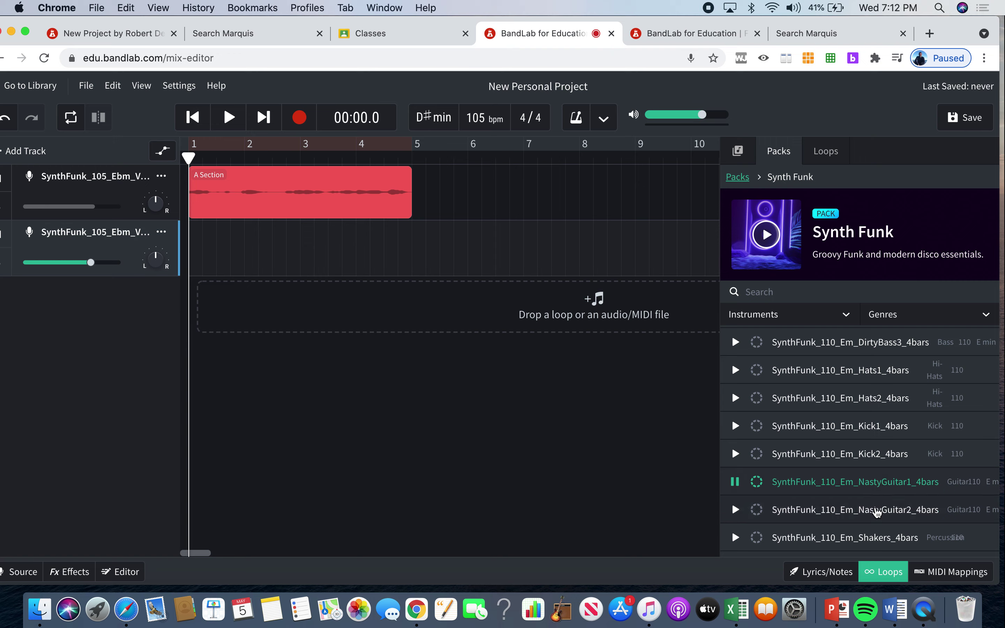
{"action": "left_click", "coordinate": [877, 510]}
{"action": "scroll", "coordinate": [876, 512], "scroll_direction": "down", "scroll_amount": 3}
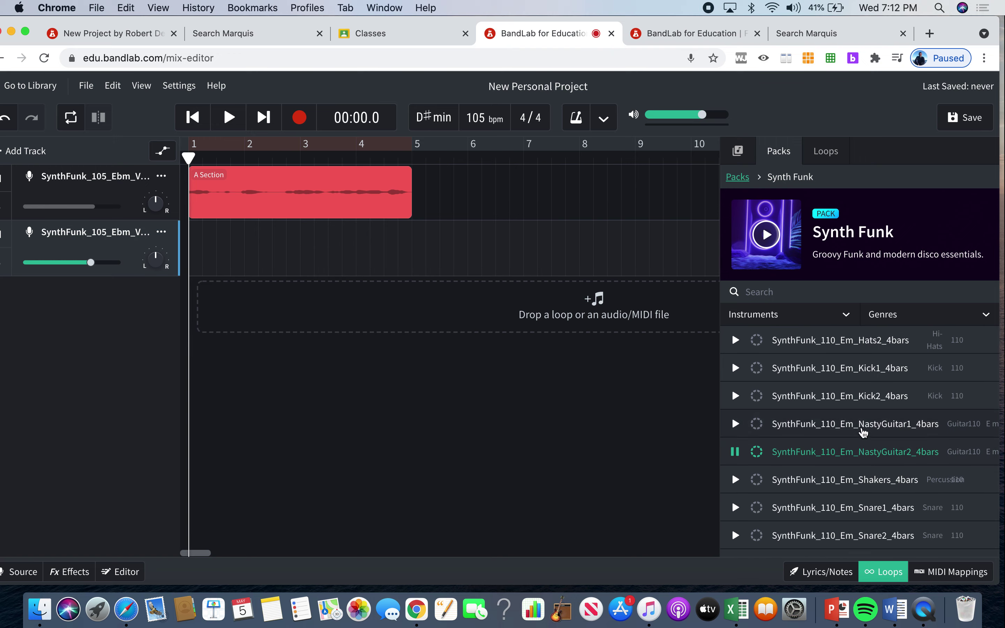
Place NastyGuitar1 on track 2 at bar 5 and set the project key to E minor, adjusting regions.
{"action": "left_click_drag", "start_coordinate": [863, 432], "coordinate": [422, 243]}
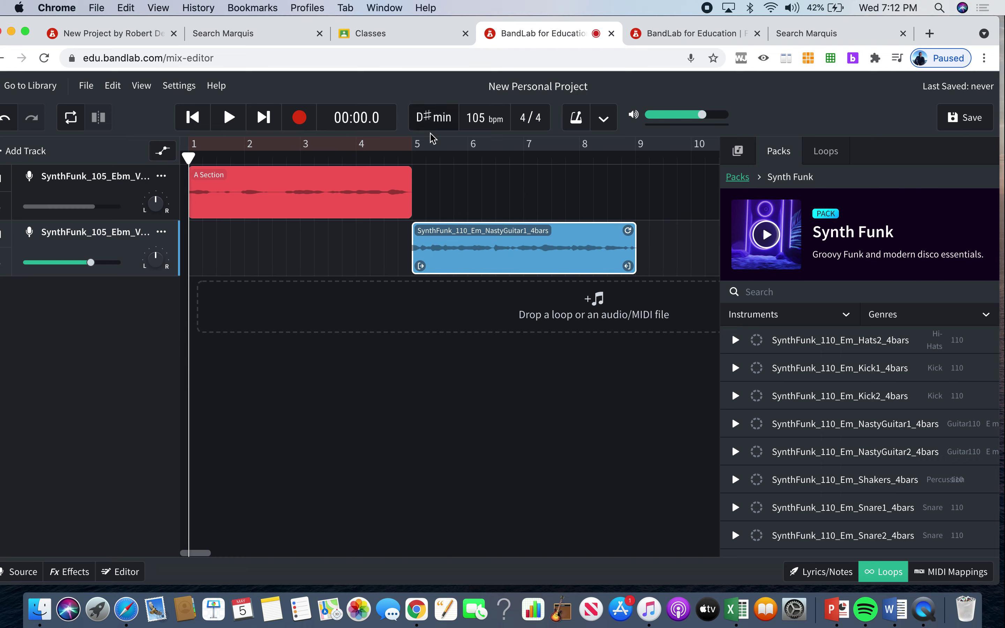
{"action": "left_click", "coordinate": [437, 121]}
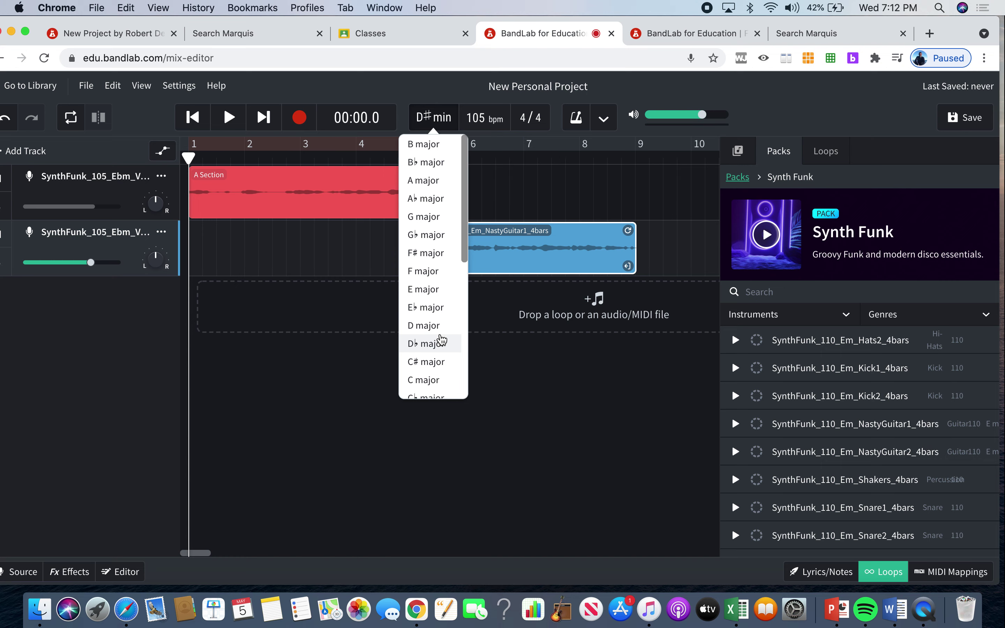
{"action": "scroll", "coordinate": [441, 341], "scroll_direction": "down", "scroll_amount": 5}
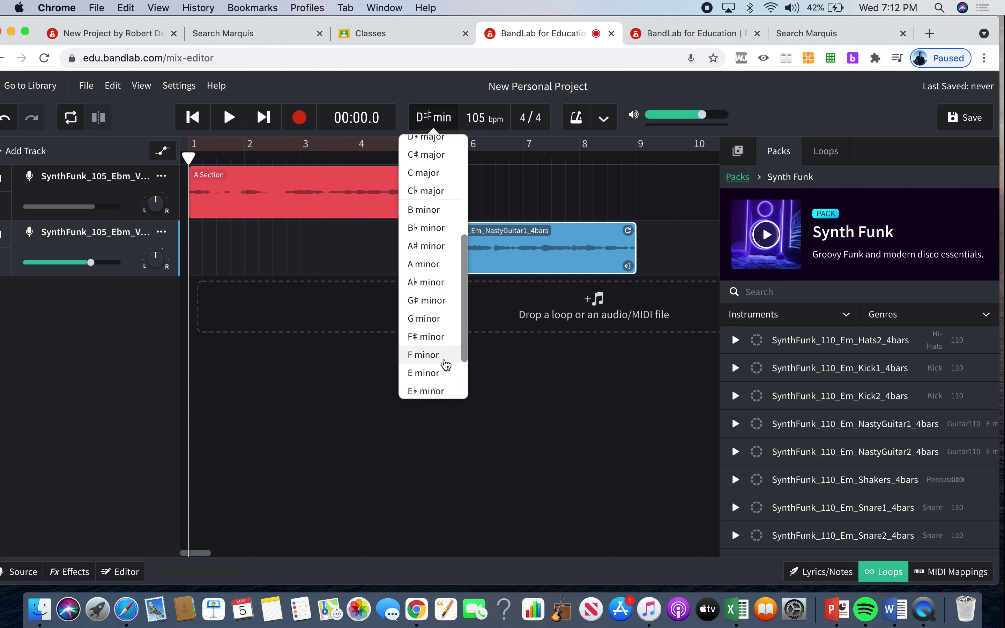
{"action": "left_click", "coordinate": [446, 373]}
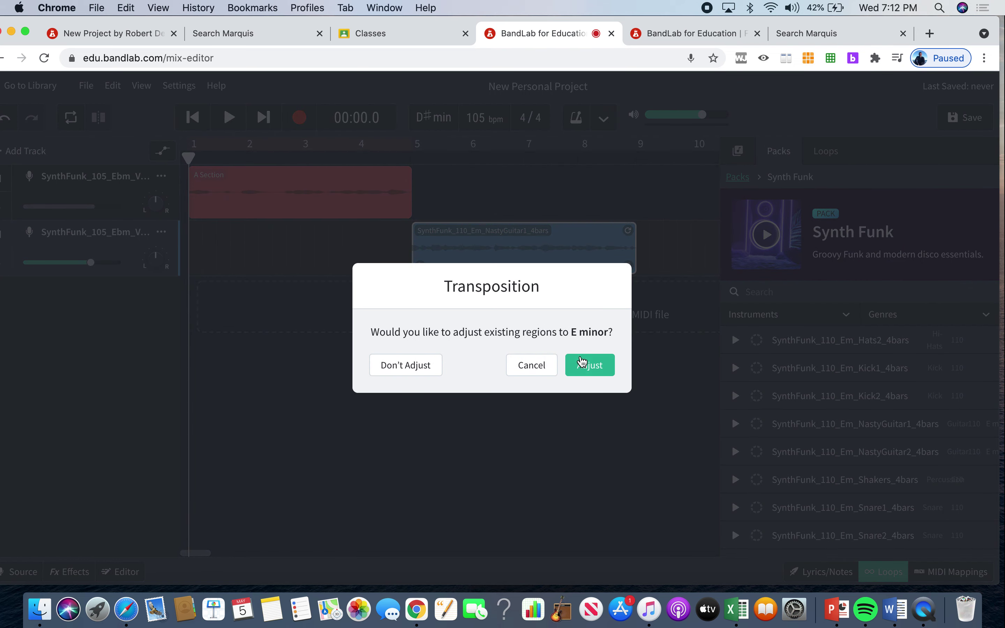
{"action": "left_click", "coordinate": [591, 367]}
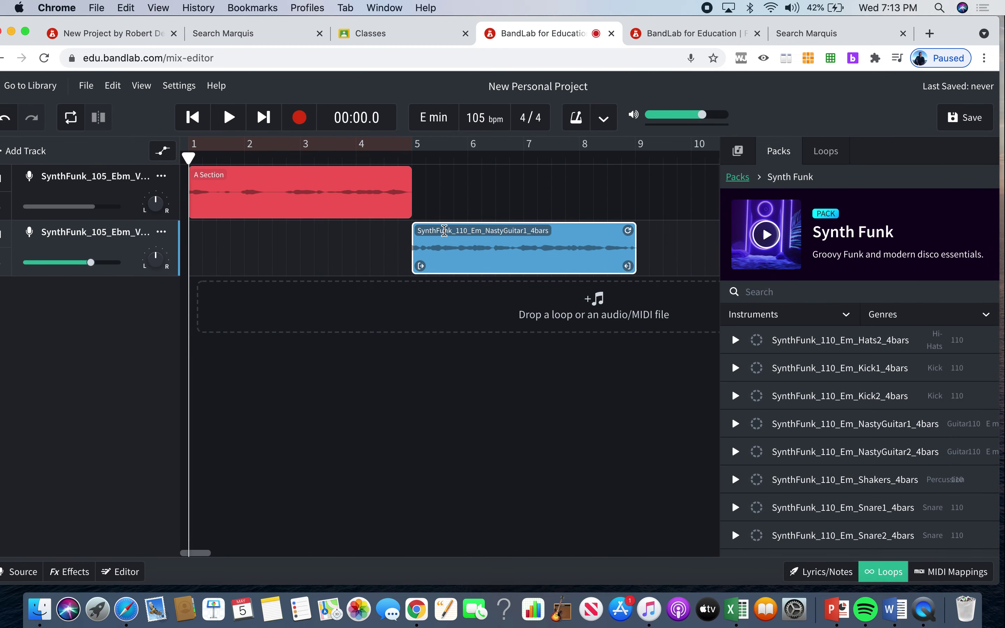
Rename the NastyGuitar1 clip to 'B Section', correcting a stray extra 'n'.
{"action": "double_click", "coordinate": [444, 230]}
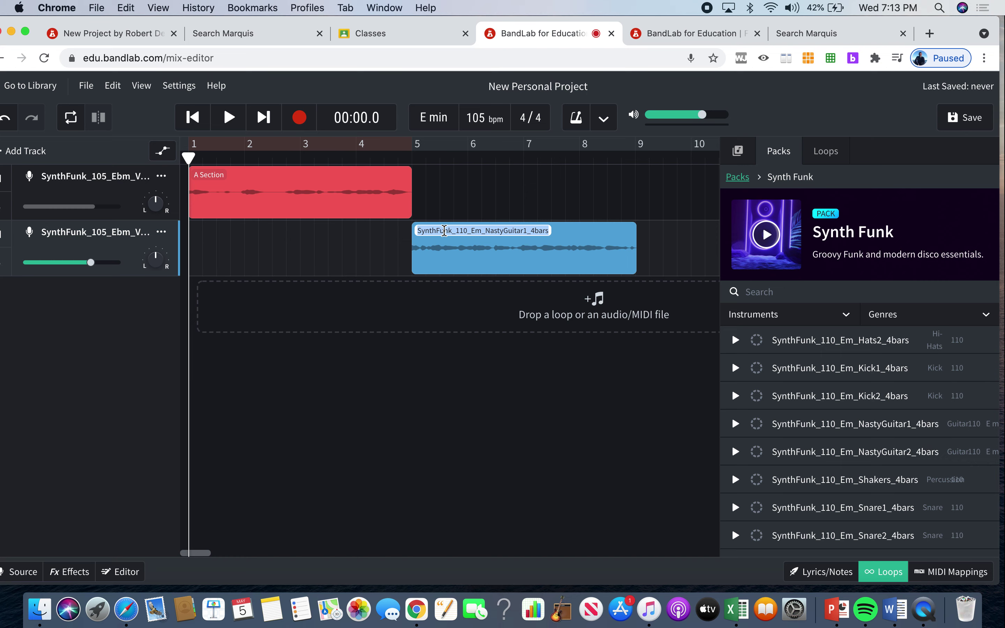
{"action": "key", "text": "BackSpace"}
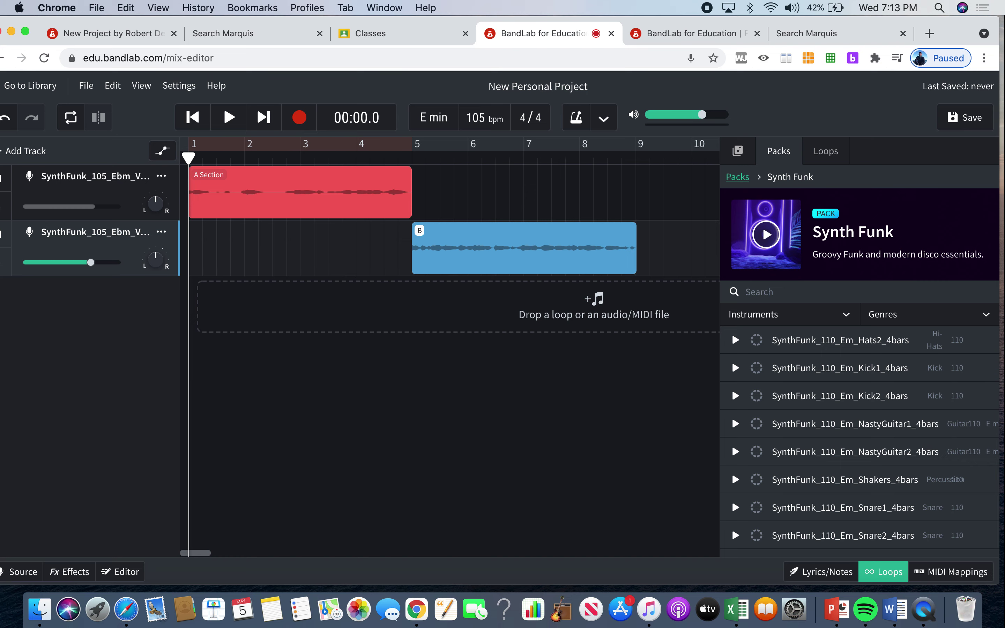
{"action": "type", "text": "B Sectionn"}
{"action": "key", "text": "Return"}
{"action": "key", "text": "super+o"}
{"action": "left_click", "coordinate": [871, 368]}
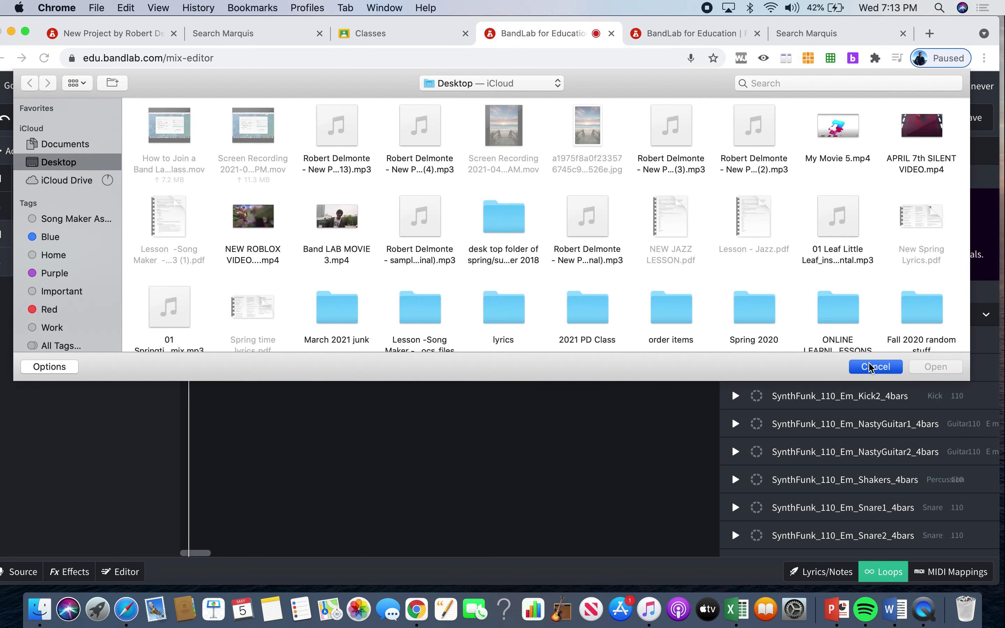
{"action": "double_click", "coordinate": [446, 232]}
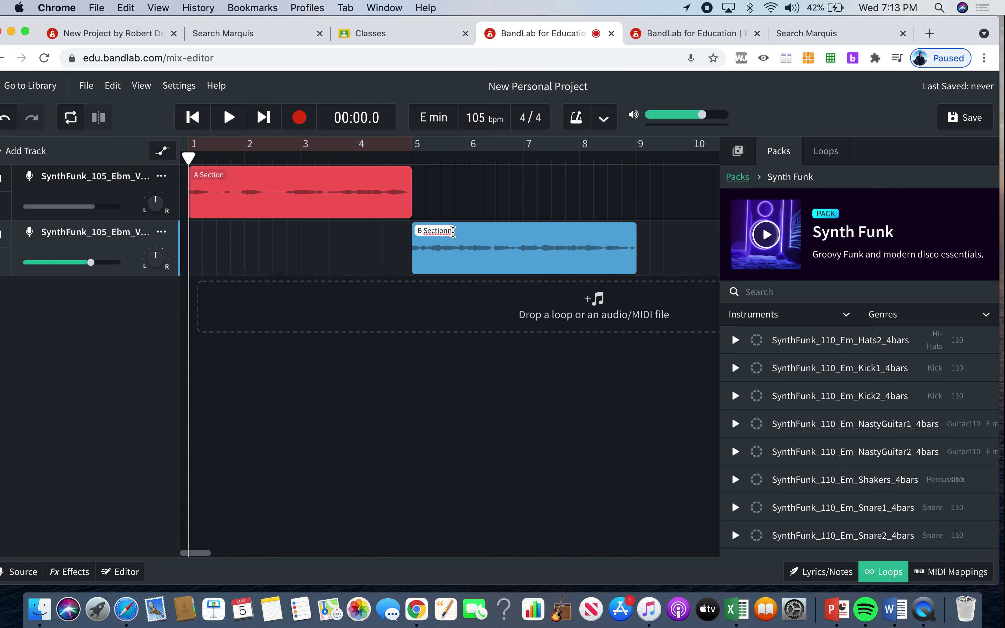
{"action": "key", "text": "Delete"}
{"action": "key", "text": "Return"}
{"action": "left_click", "coordinate": [449, 348]}
{"action": "left_click", "coordinate": [689, 35]}
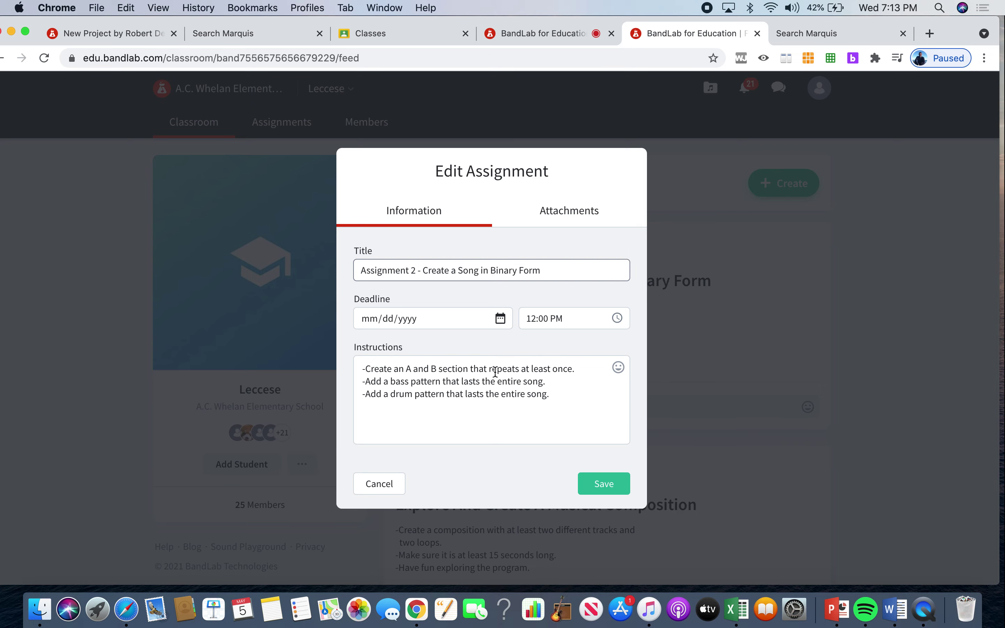
{"action": "left_click", "coordinate": [717, 367]}
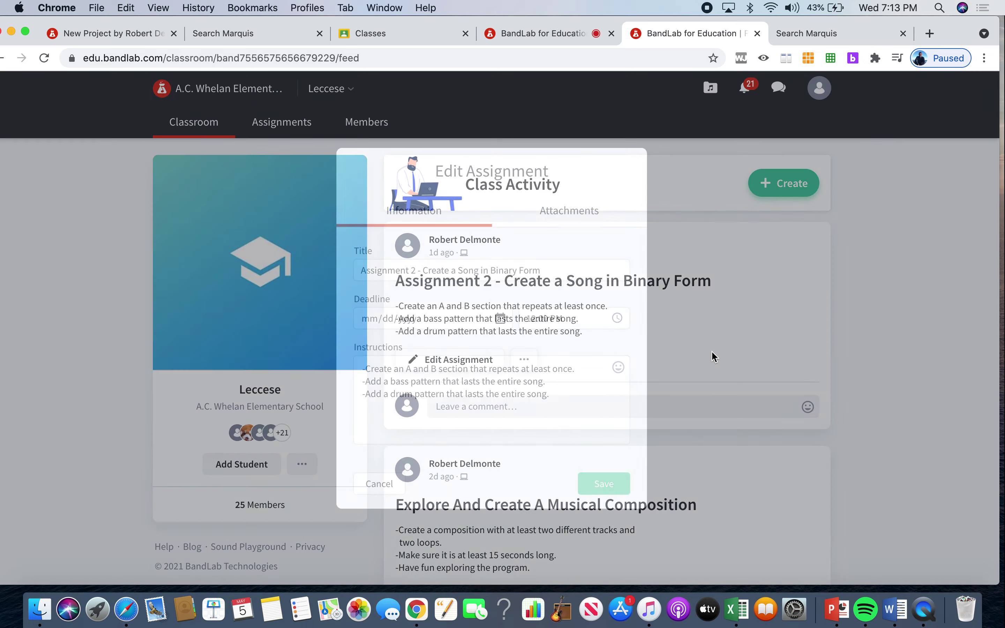
{"action": "left_click", "coordinate": [531, 34]}
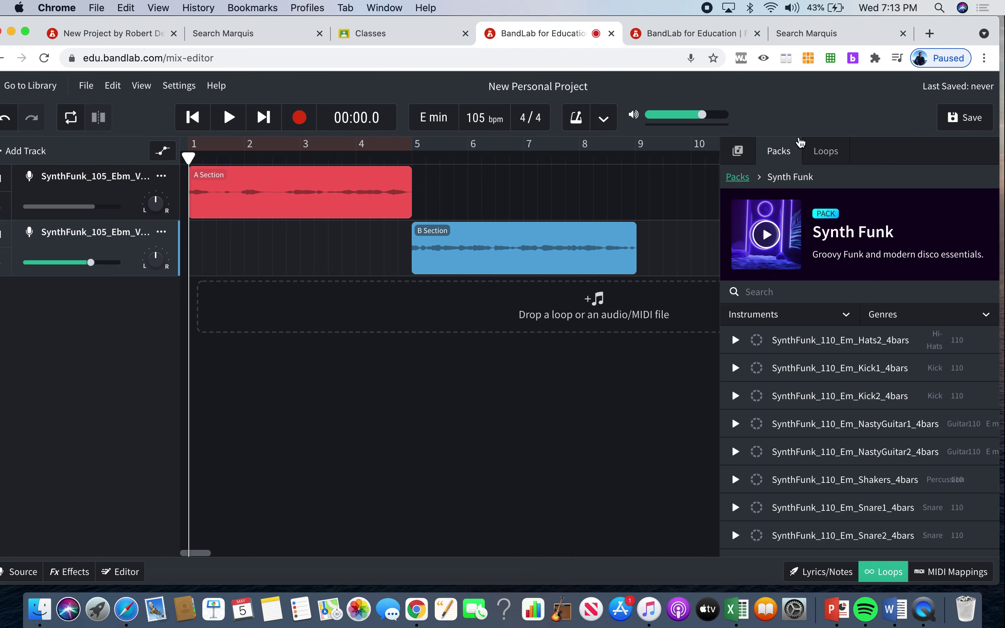
Close the Loops panel and paste a copy of the A Section clip at bar 9.
{"action": "left_click", "coordinate": [864, 572]}
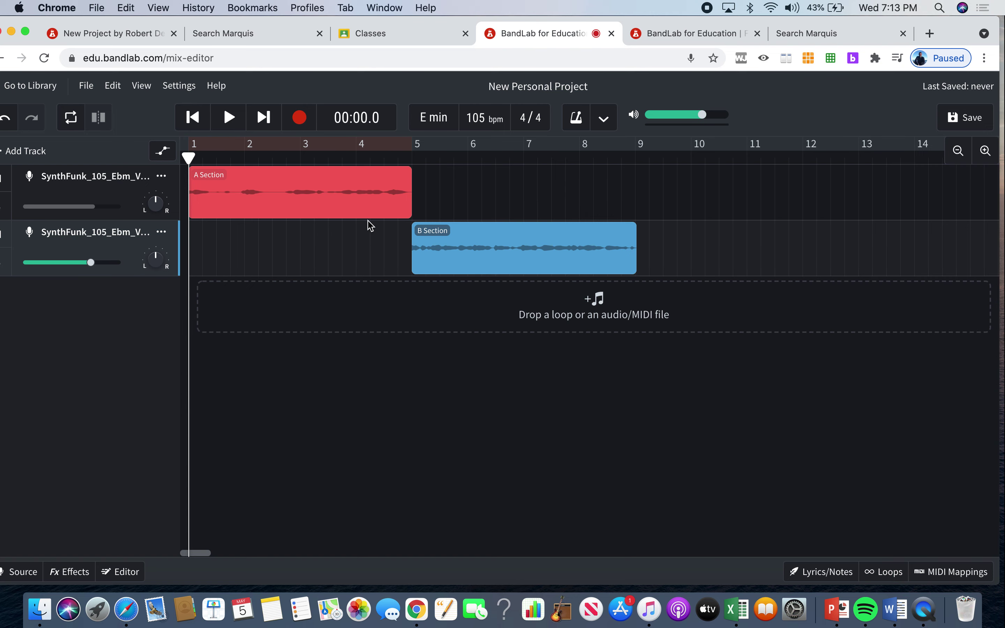
{"action": "left_click", "coordinate": [357, 207]}
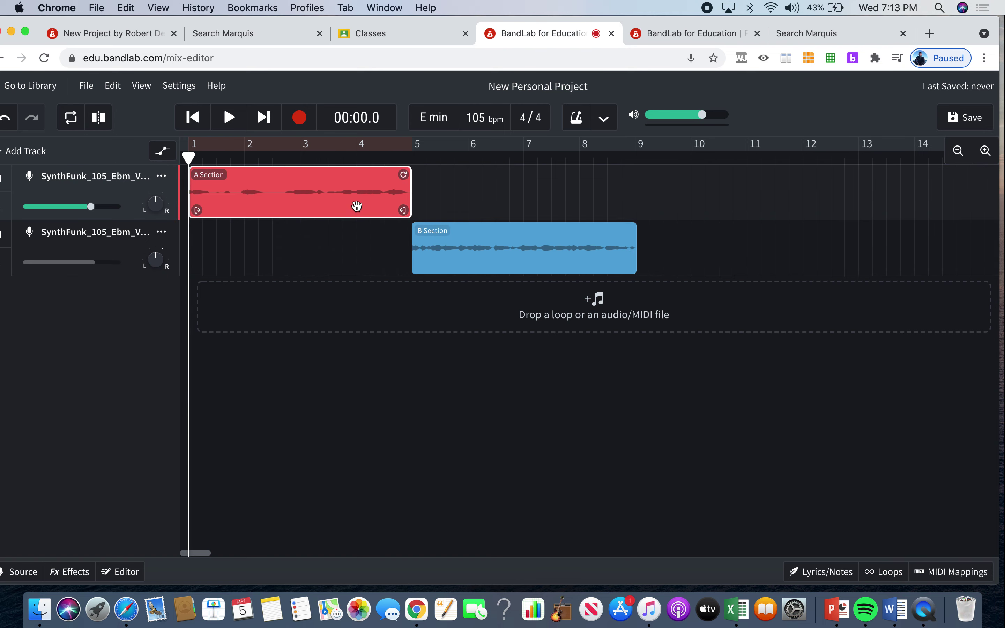
{"action": "right_click", "coordinate": [356, 206]}
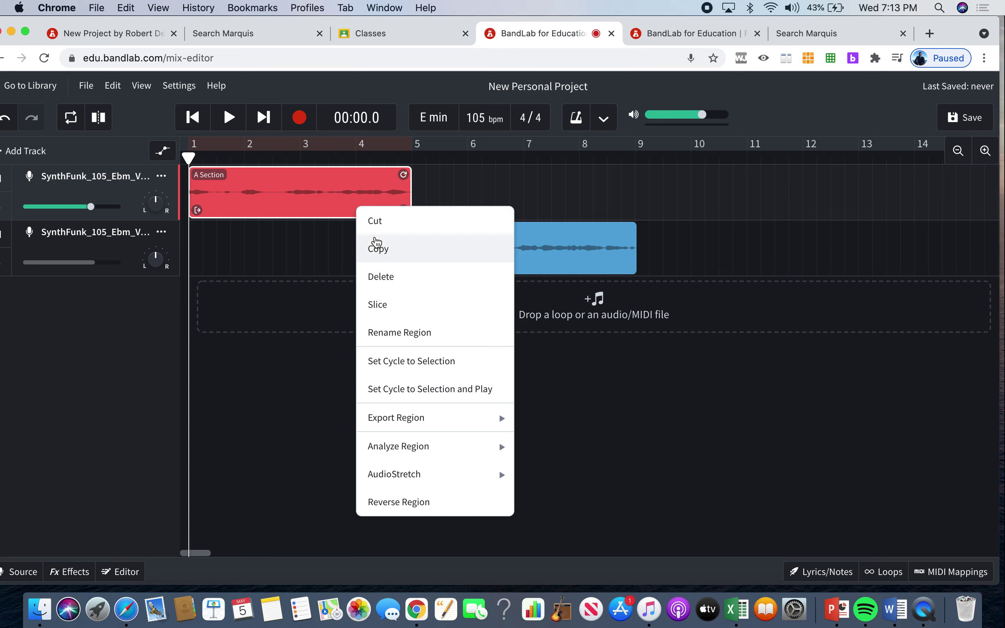
{"action": "left_click", "coordinate": [379, 249]}
{"action": "left_click_drag", "start_coordinate": [189, 157], "coordinate": [632, 155]}
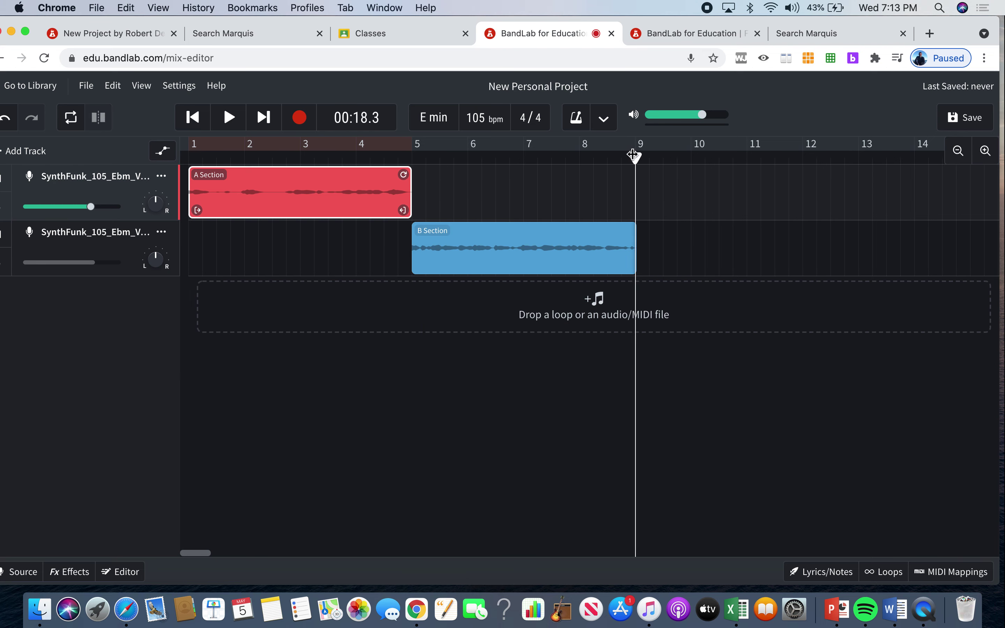
{"action": "right_click", "coordinate": [660, 206]}
{"action": "left_click", "coordinate": [675, 219]}
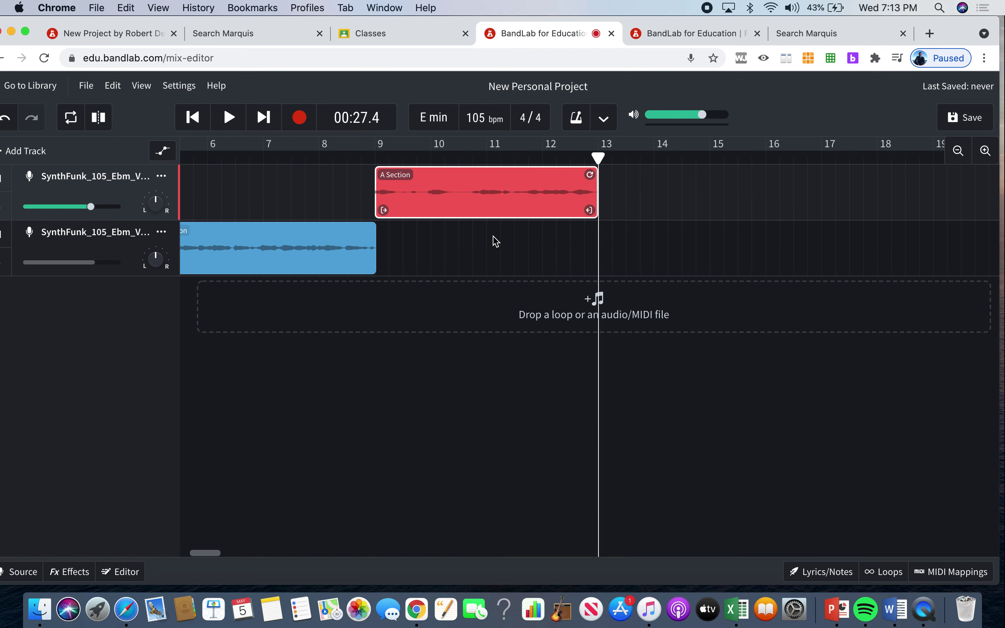
{"action": "scroll", "coordinate": [474, 200], "scroll_direction": "left", "scroll_amount": 5}
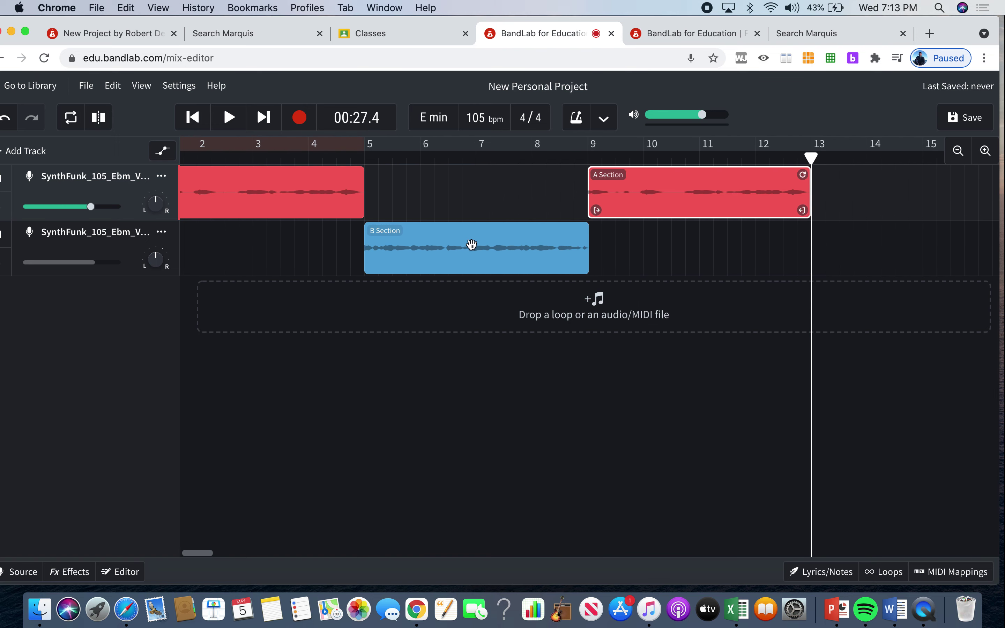
Paste a copy of the B Section clip at bar 13, after the second A Section.
{"action": "left_click", "coordinate": [471, 244]}
{"action": "right_click", "coordinate": [472, 244]}
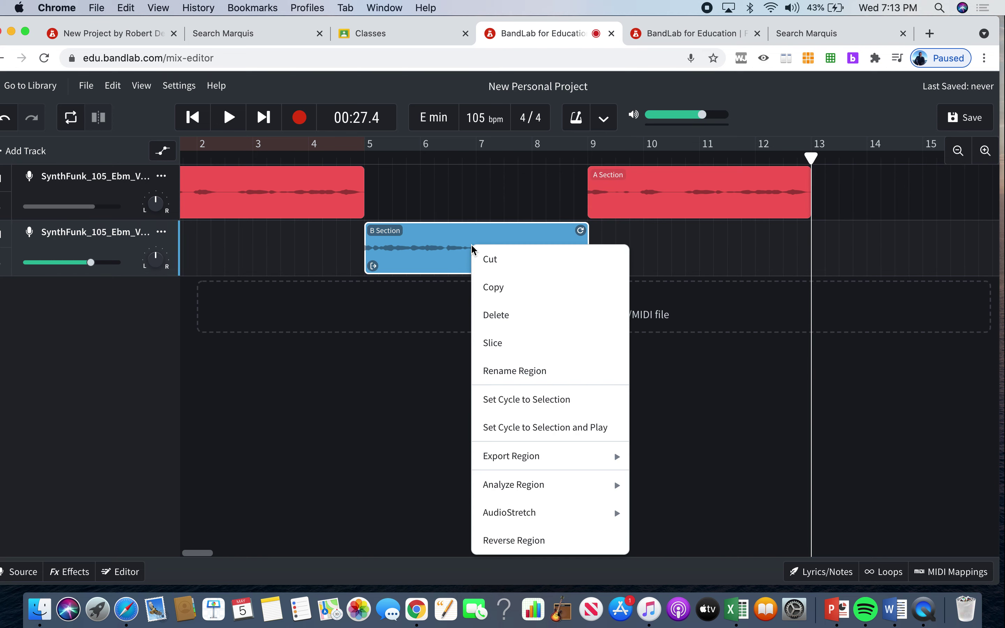
{"action": "left_click", "coordinate": [494, 287]}
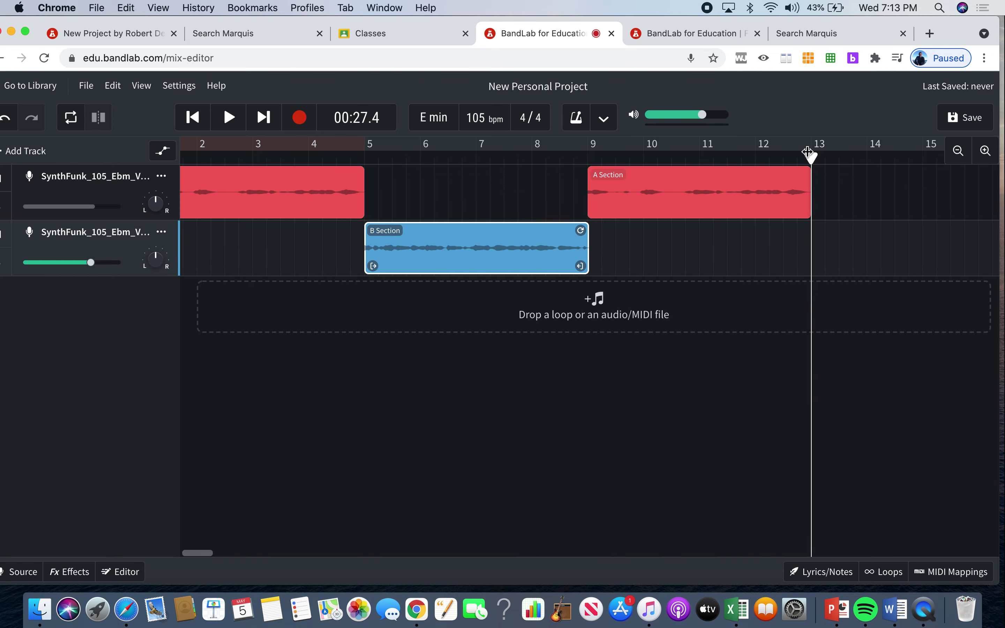
{"action": "right_click", "coordinate": [848, 229]}
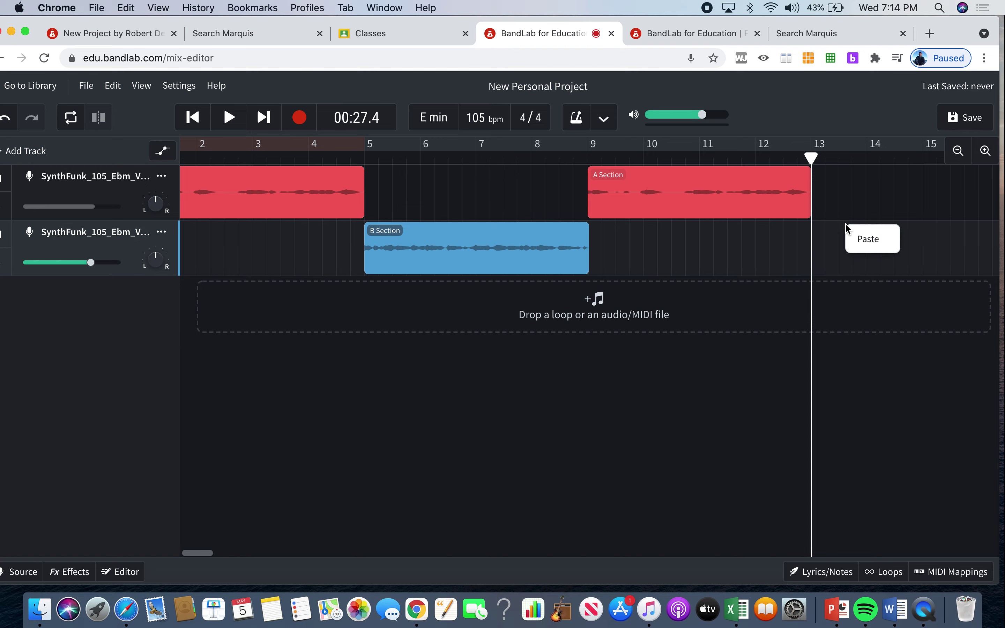
{"action": "left_click", "coordinate": [858, 237]}
{"action": "scroll", "coordinate": [472, 273], "scroll_direction": "left", "scroll_amount": 10}
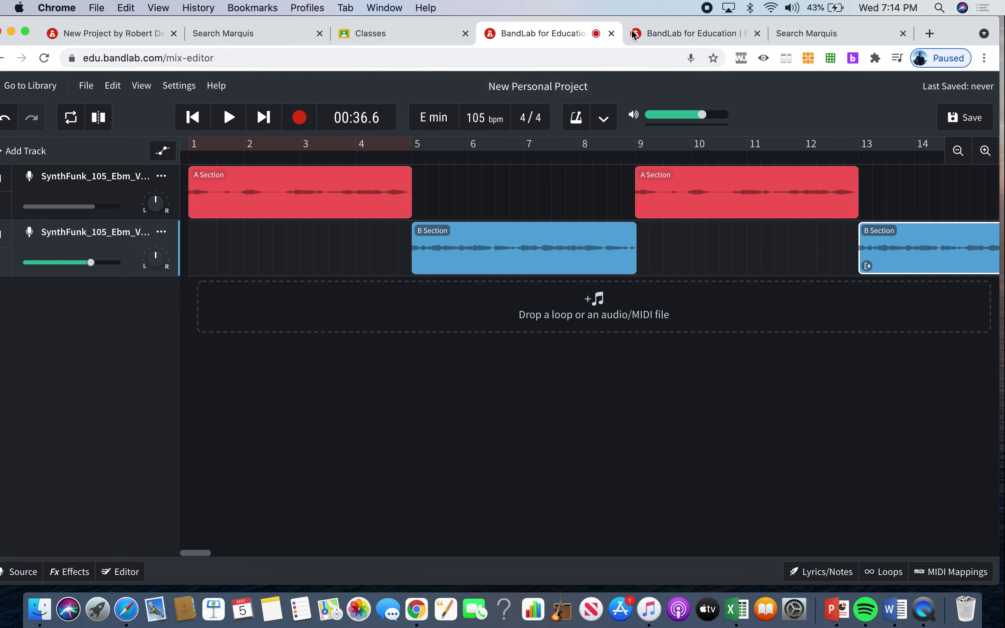
Reread the assignment details, then return to the mix editor with the Loops browser open.
{"action": "left_click", "coordinate": [679, 33]}
{"action": "left_click", "coordinate": [475, 360]}
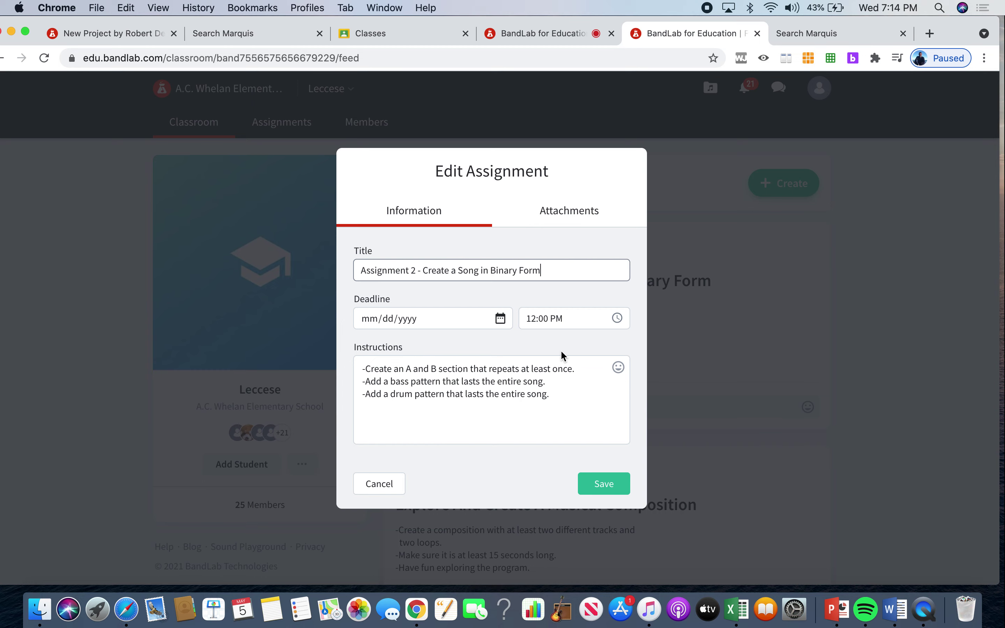
{"action": "left_click", "coordinate": [552, 33]}
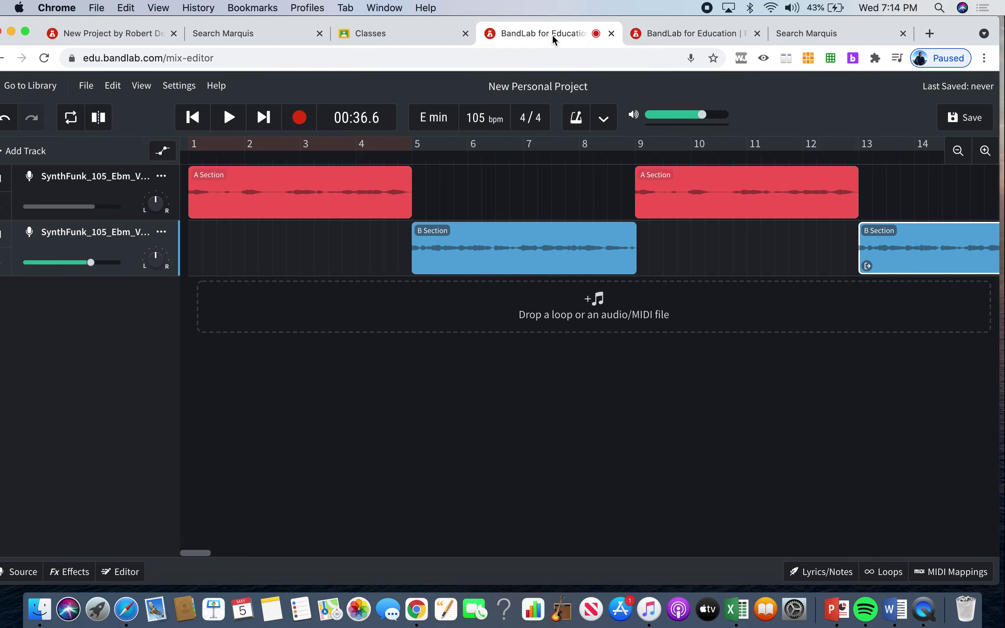
{"action": "left_click", "coordinate": [887, 575]}
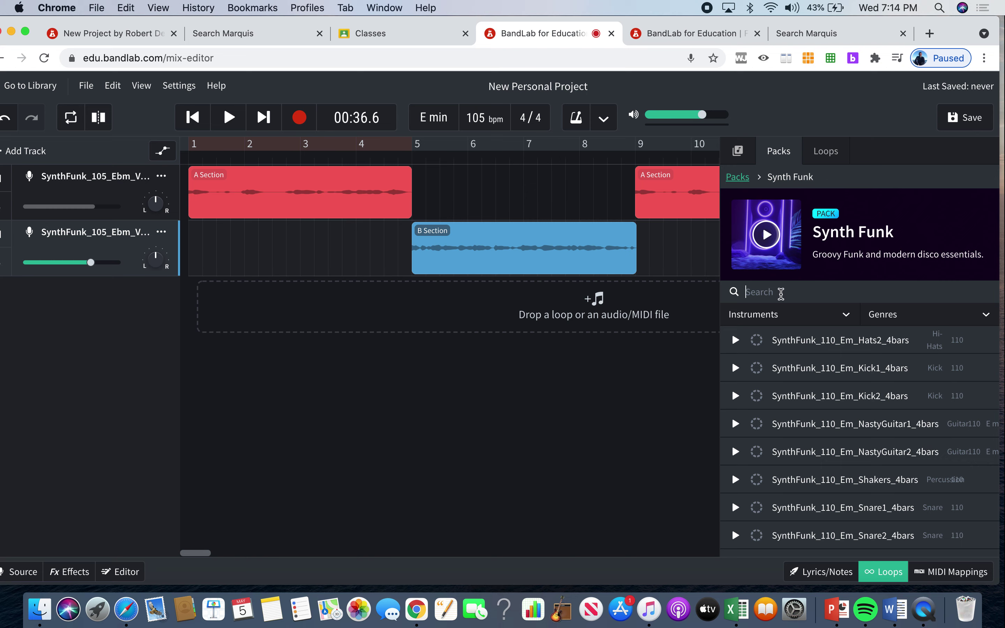
Add SynthFunk_110_Em_Synth3_4bars on a new track, loop it to bar 17, and recheck the assignment.
{"action": "left_click", "coordinate": [781, 292]}
{"action": "type", "text": "Bass"}
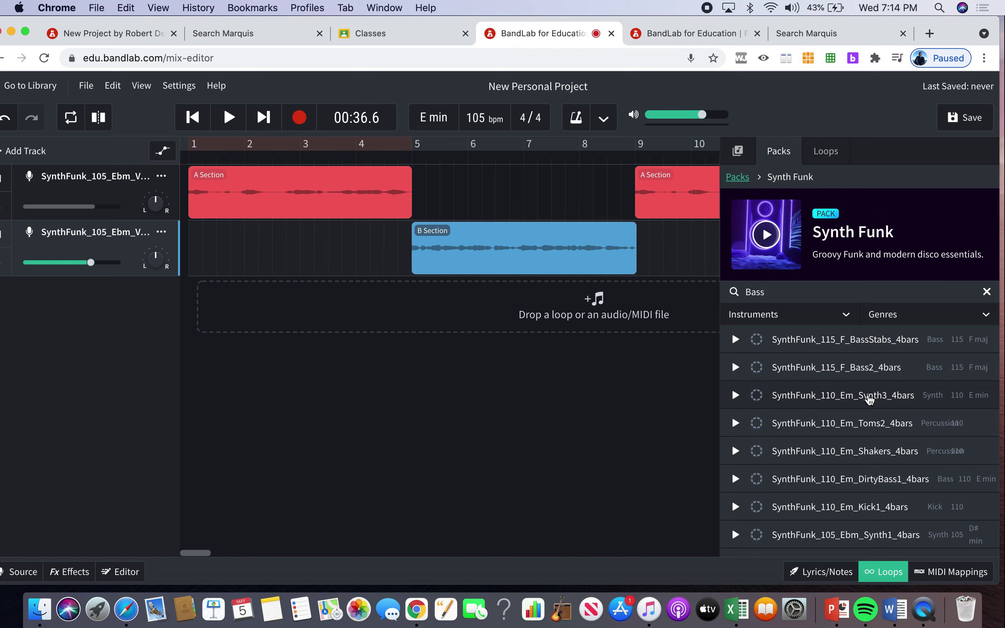
{"action": "left_click_drag", "start_coordinate": [836, 396], "coordinate": [206, 303]}
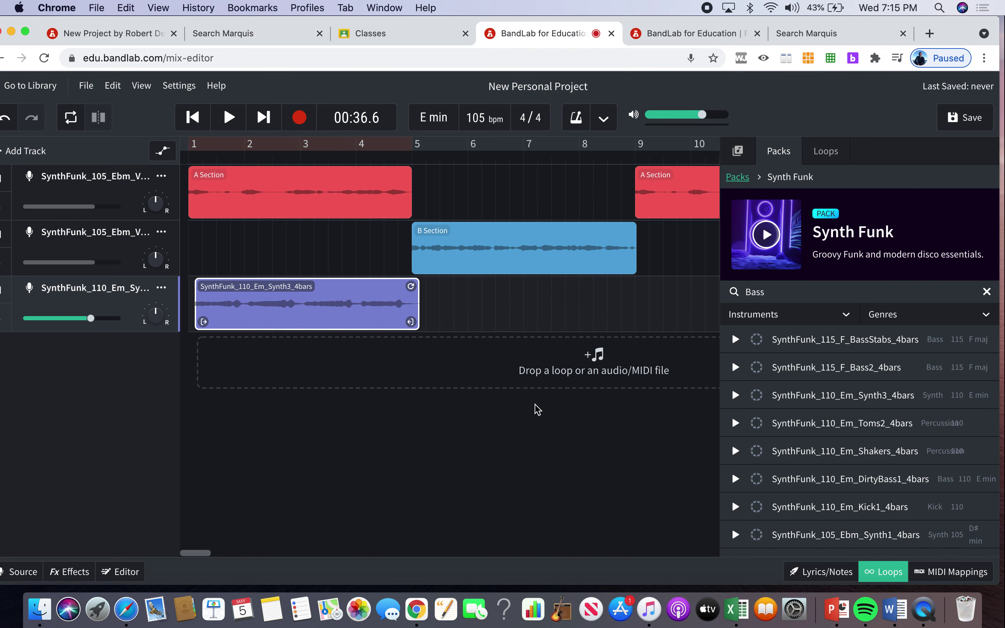
{"action": "scroll", "coordinate": [478, 403], "scroll_direction": "down", "scroll_amount": 3}
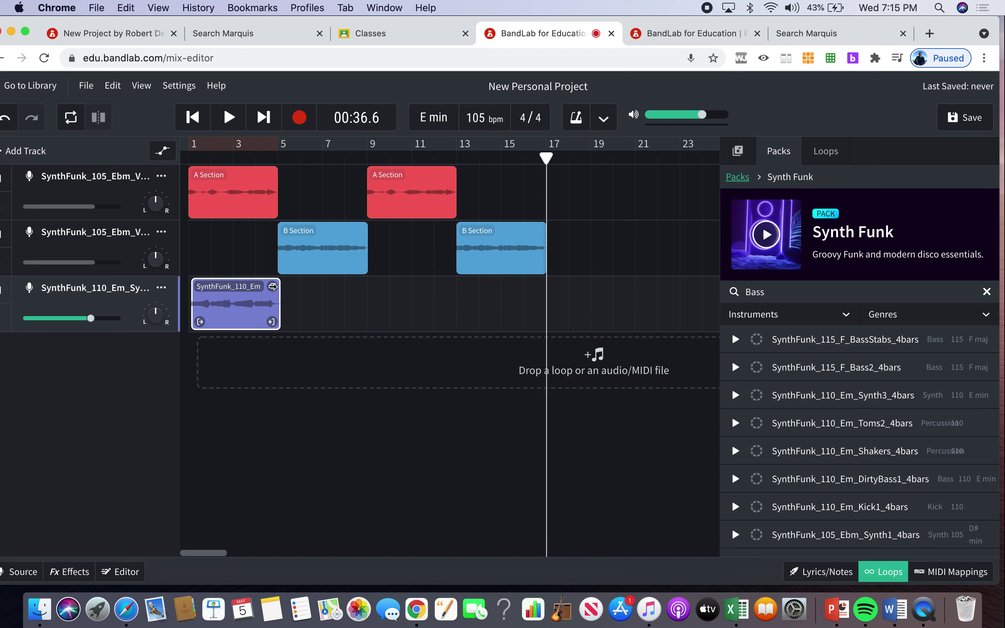
{"action": "left_click_drag", "start_coordinate": [273, 286], "coordinate": [536, 261]}
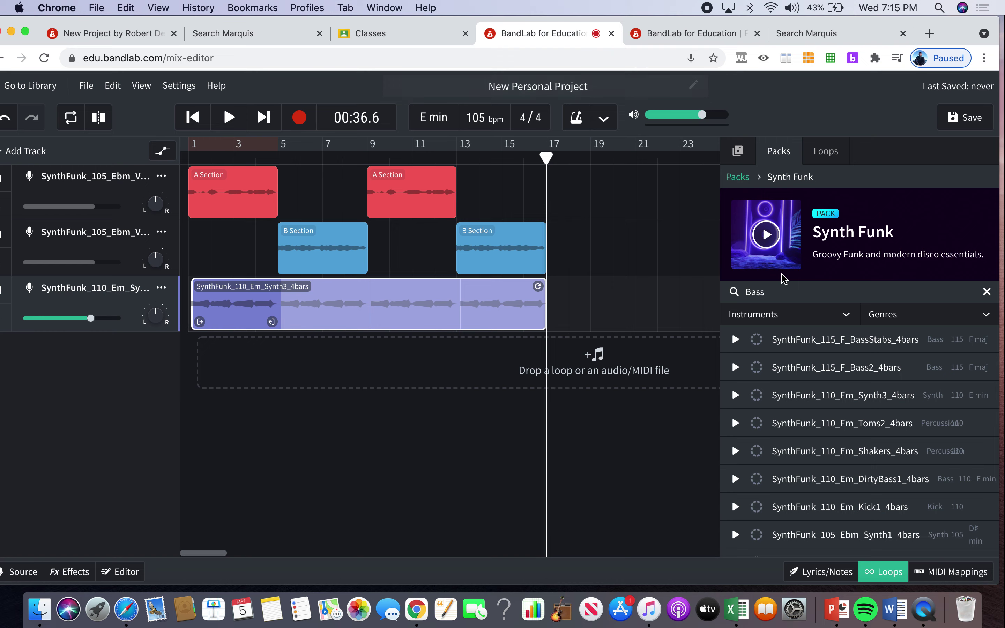
{"action": "left_click", "coordinate": [708, 35]}
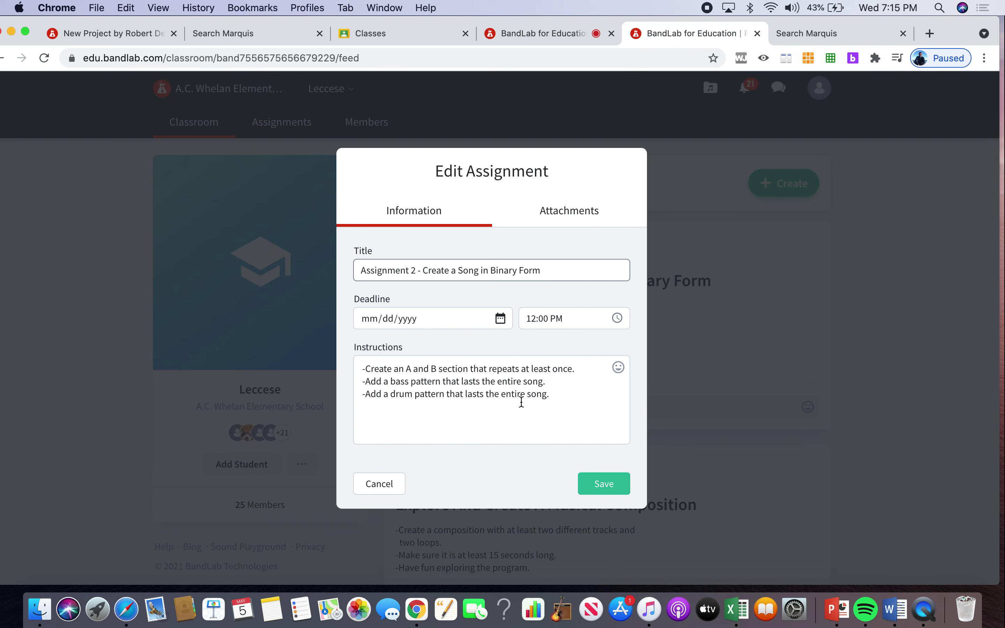
{"action": "left_click", "coordinate": [565, 33]}
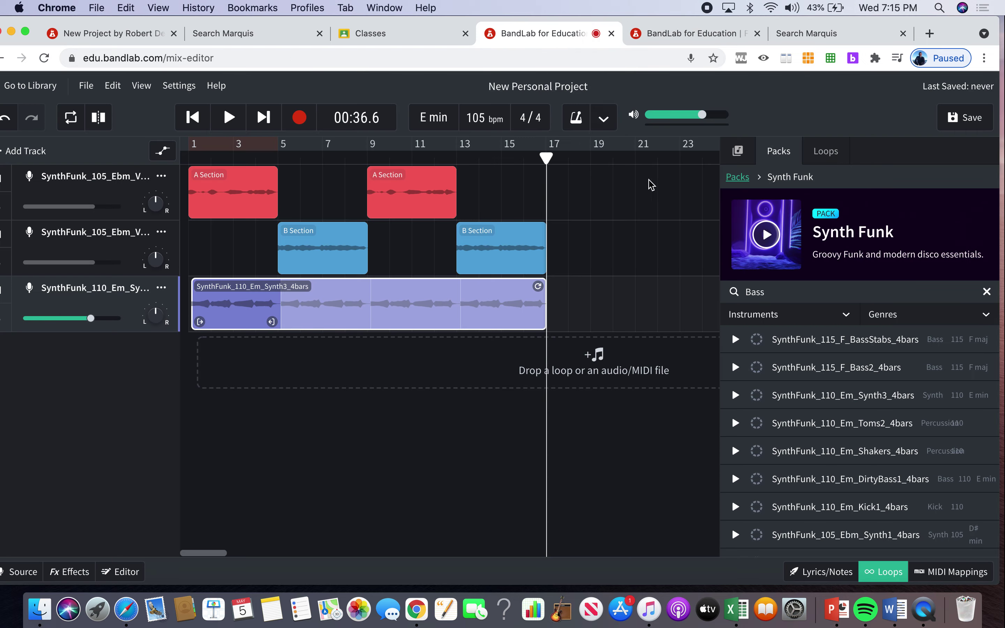
Try the loop-pack searches 'Drum' and 'be', then clear the search box.
{"action": "double_click", "coordinate": [774, 292]}
{"action": "type", "text": "Drum"}
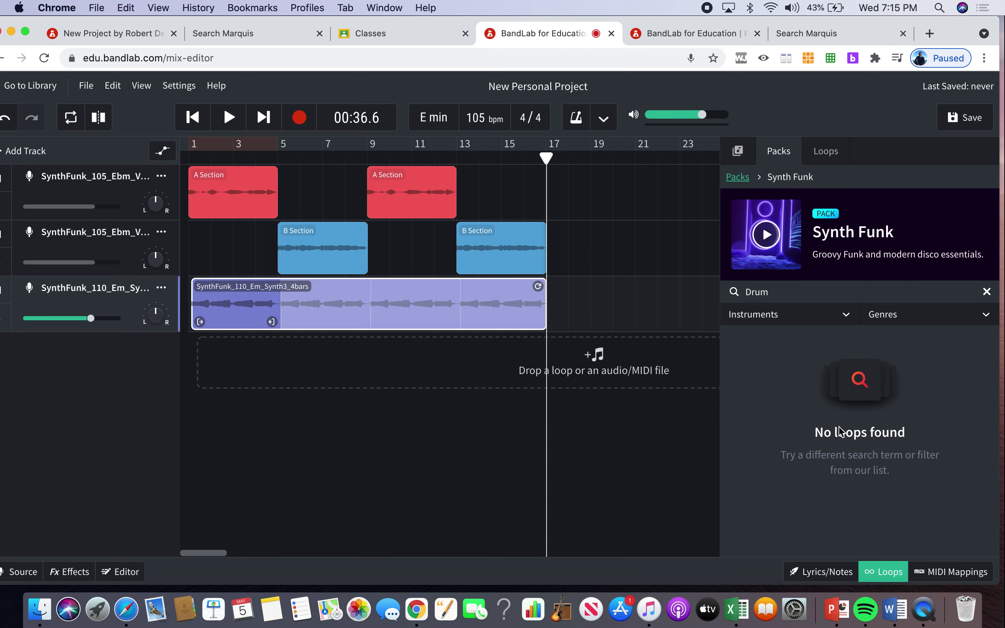
{"action": "key", "text": "BackSpace"}
{"action": "key", "text": "BackSpace"}
{"action": "type", "text": "be"}
{"action": "key", "text": "BackSpace"}
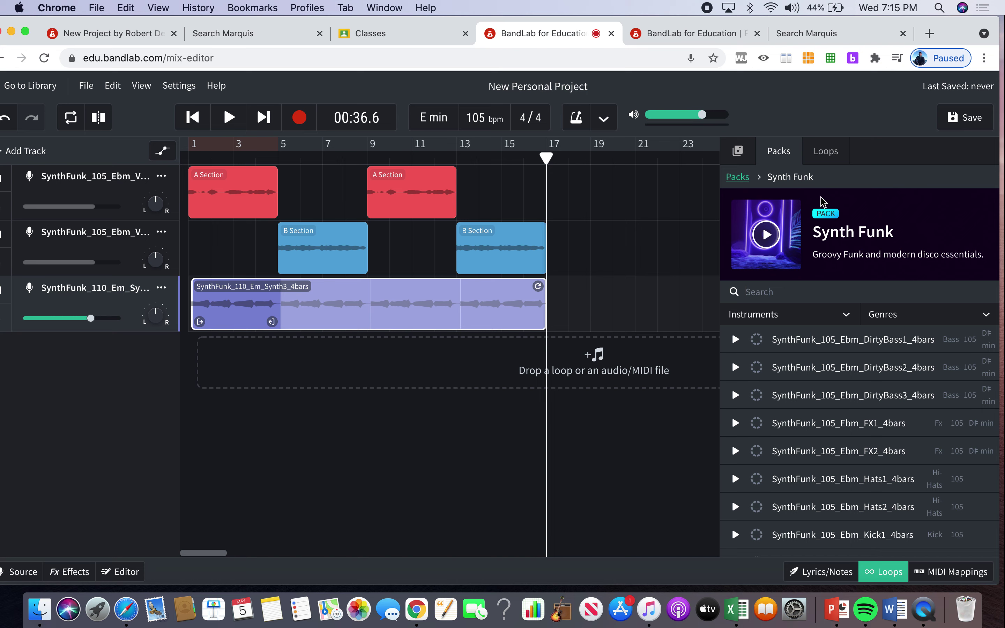
Search the whole loop library for 'funk beat' and preview Funk Lite Beat 03.
{"action": "left_click", "coordinate": [830, 158]}
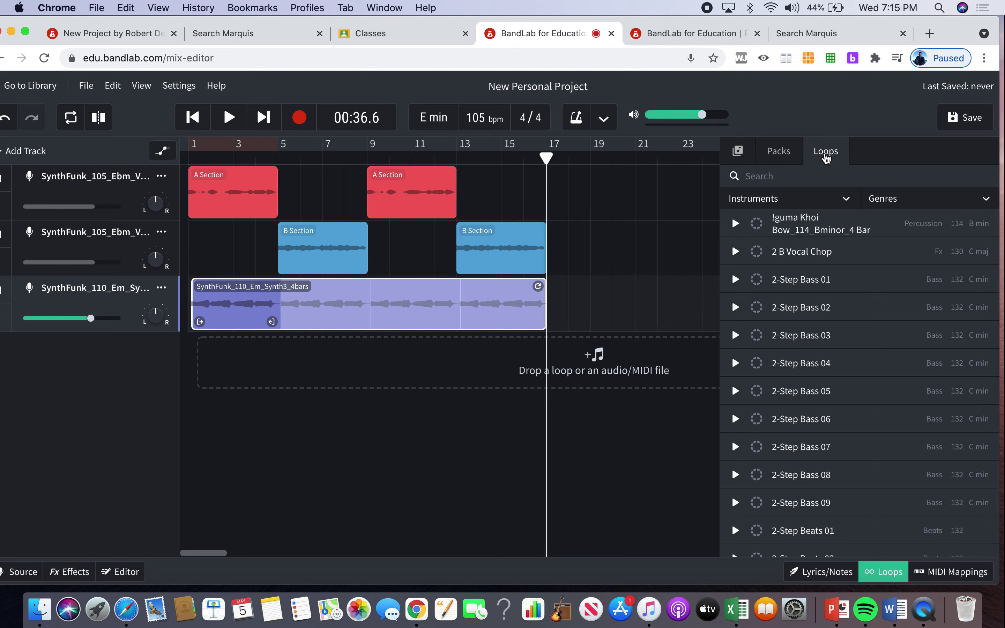
{"action": "type", "text": "funk"}
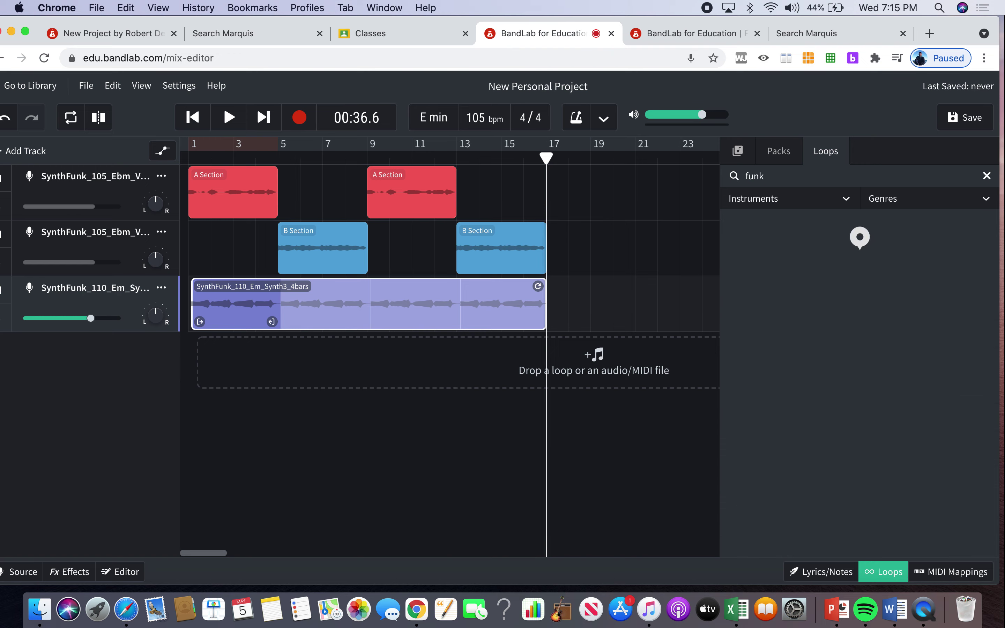
{"action": "type", "text": " beat"}
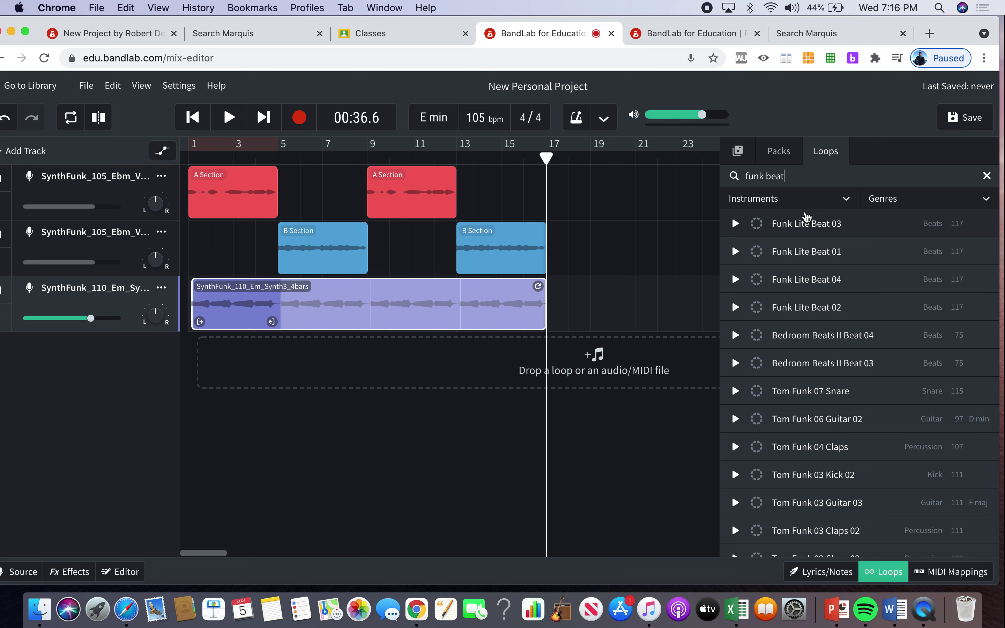
{"action": "left_click", "coordinate": [807, 225]}
{"action": "left_click_drag", "start_coordinate": [826, 226], "coordinate": [305, 362]}
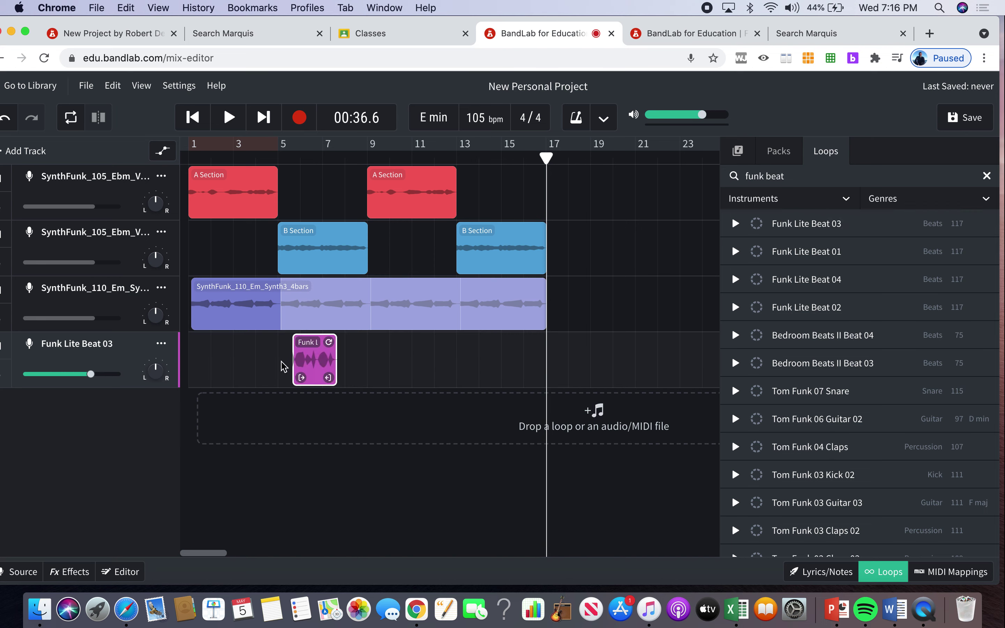
{"action": "left_click_drag", "start_coordinate": [320, 362], "coordinate": [214, 362]}
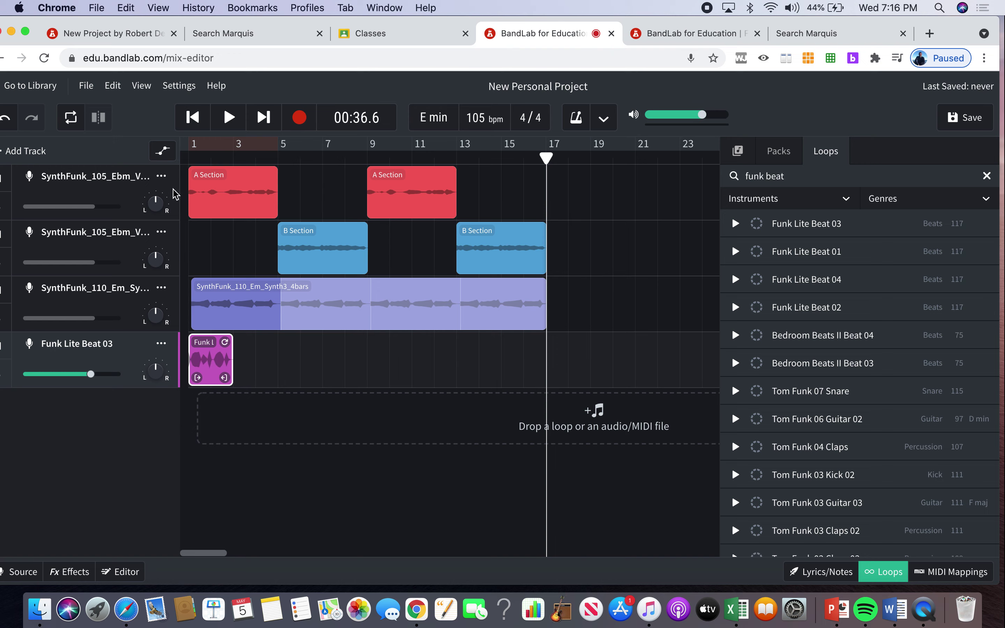
{"action": "left_click_drag", "start_coordinate": [225, 342], "coordinate": [537, 343]}
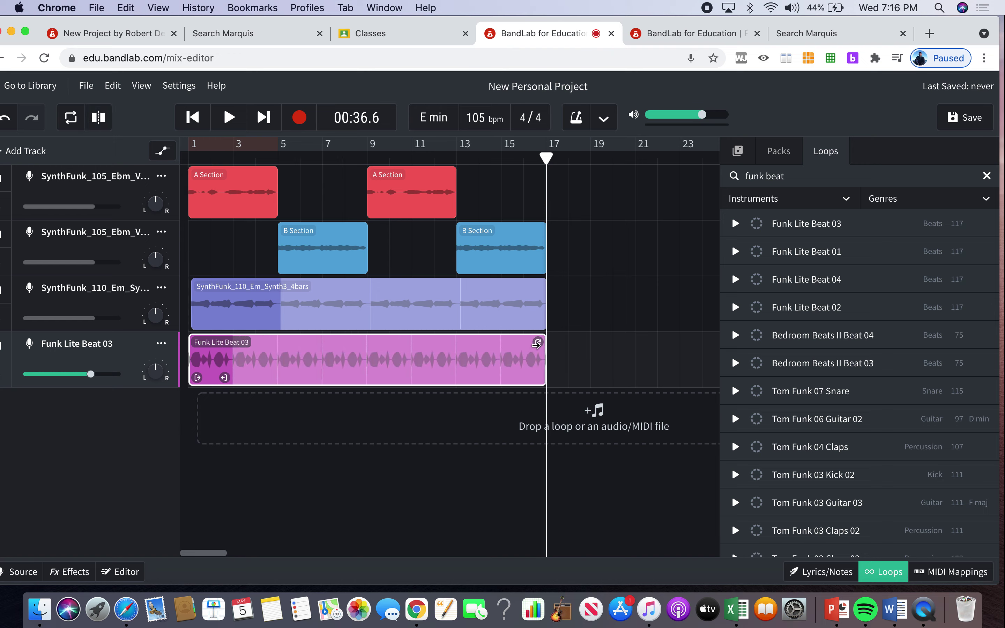
{"action": "left_click_drag", "start_coordinate": [546, 158], "coordinate": [186, 137]}
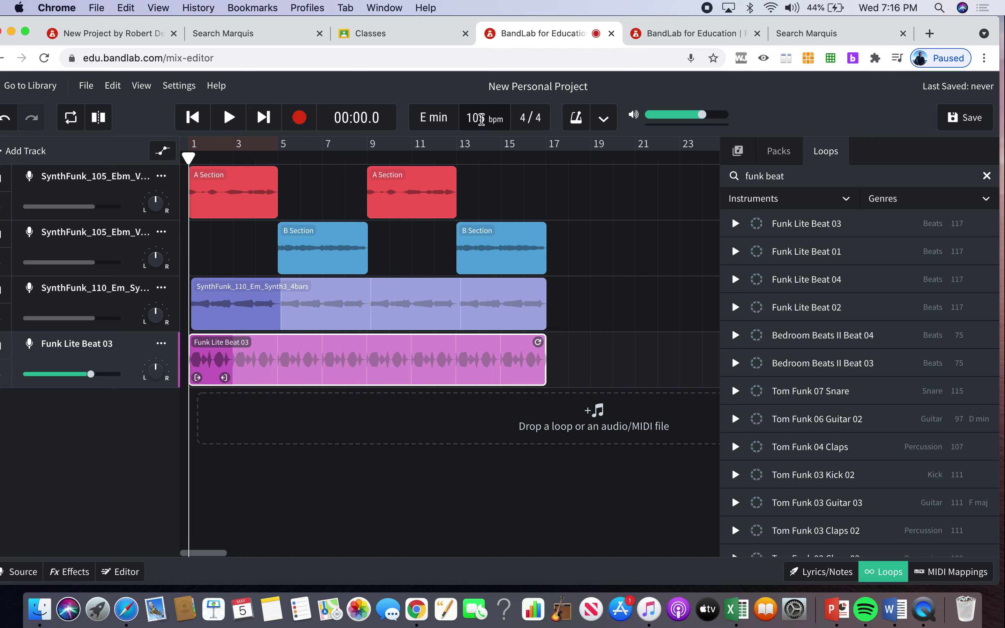
Change the tempo to 117 bpm and stretch the existing A and B Section audio to match.
{"action": "double_click", "coordinate": [481, 118]}
{"action": "type", "text": "117"}
{"action": "key", "text": "Return"}
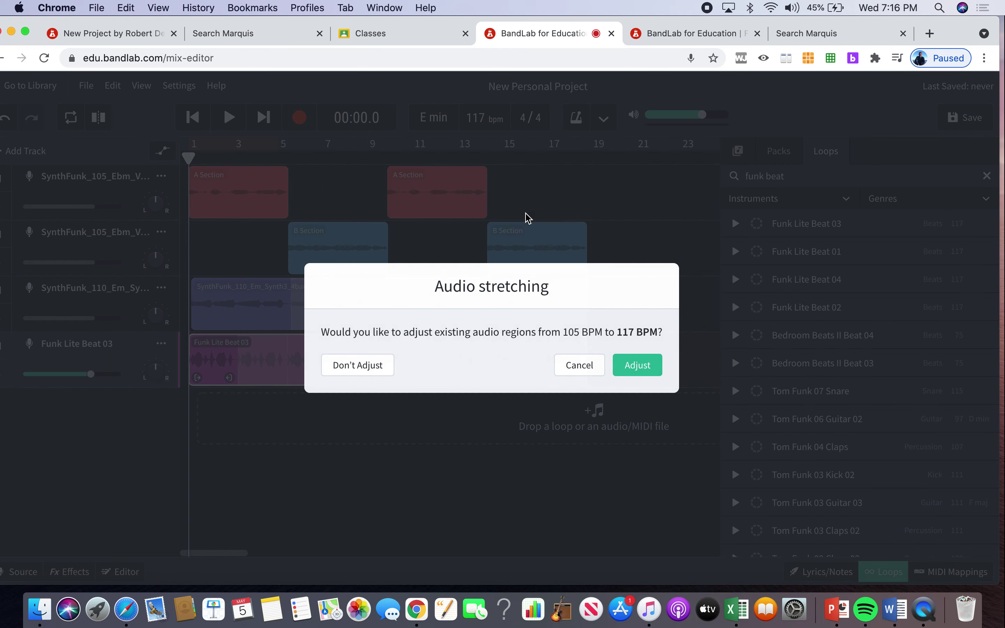
{"action": "left_click", "coordinate": [641, 368]}
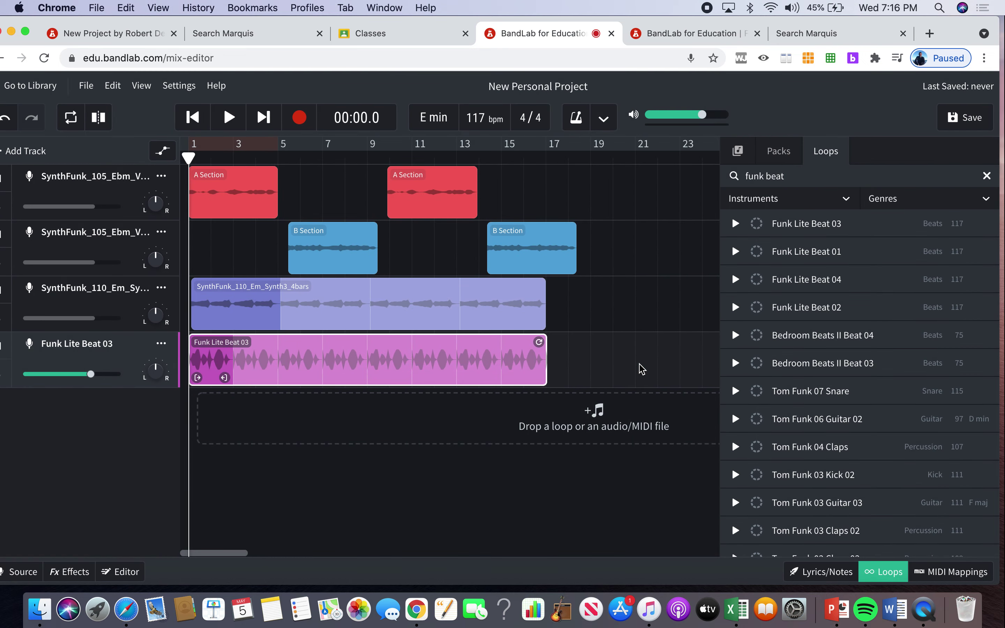
{"action": "left_click", "coordinate": [533, 300]}
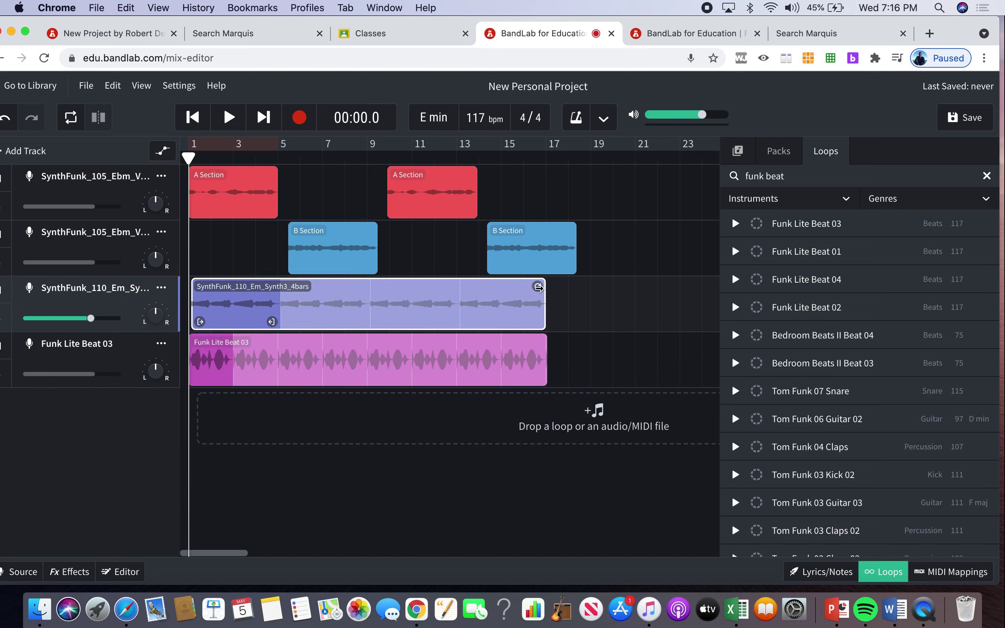
Extend the SynthFunk_110 and Funk Lite Beat 03 loops to about bar 19 and play the song.
{"action": "left_click_drag", "start_coordinate": [538, 286], "coordinate": [582, 287]}
{"action": "left_click", "coordinate": [540, 337]}
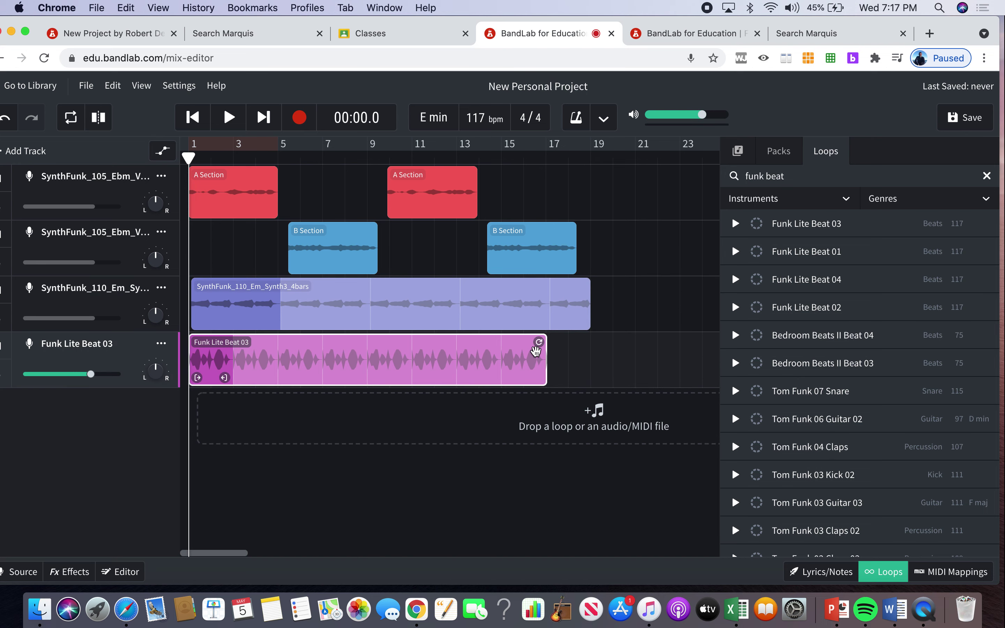
{"action": "left_click_drag", "start_coordinate": [540, 342], "coordinate": [582, 342]}
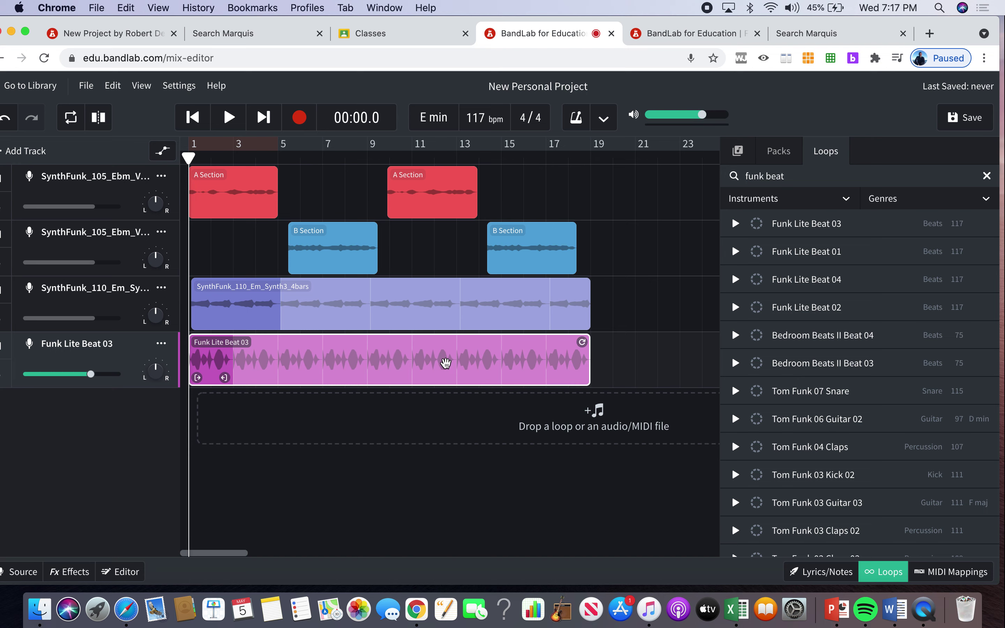
{"action": "left_click", "coordinate": [229, 120]}
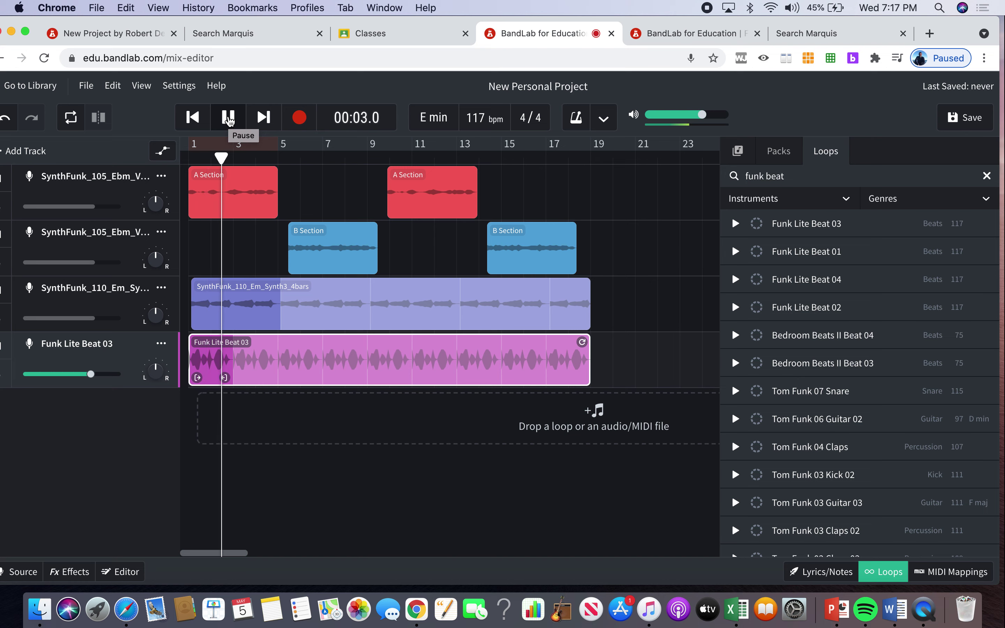
{"action": "left_click", "coordinate": [291, 310]}
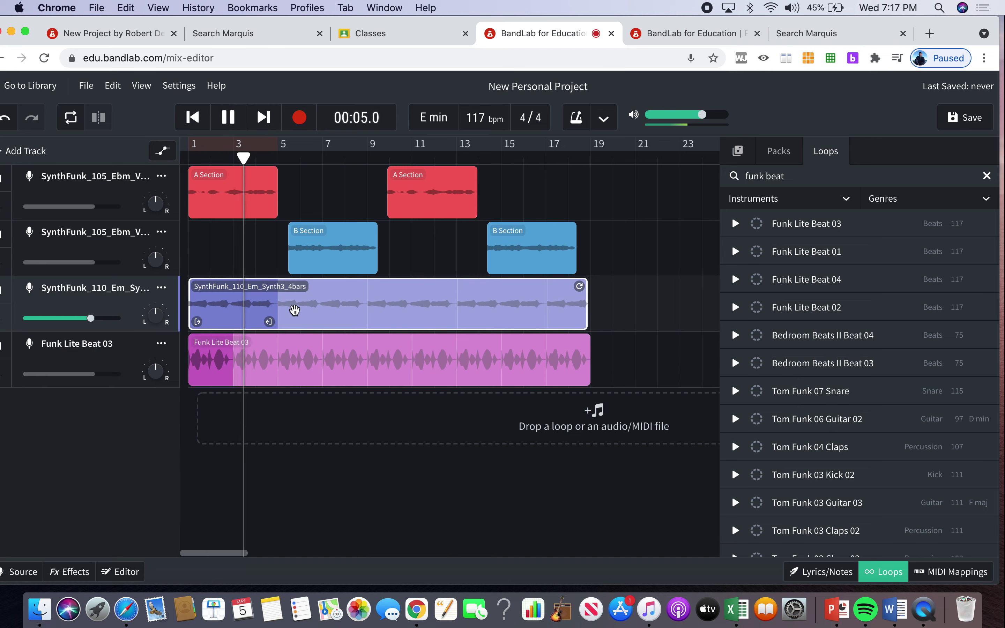
{"action": "left_click", "coordinate": [312, 360]}
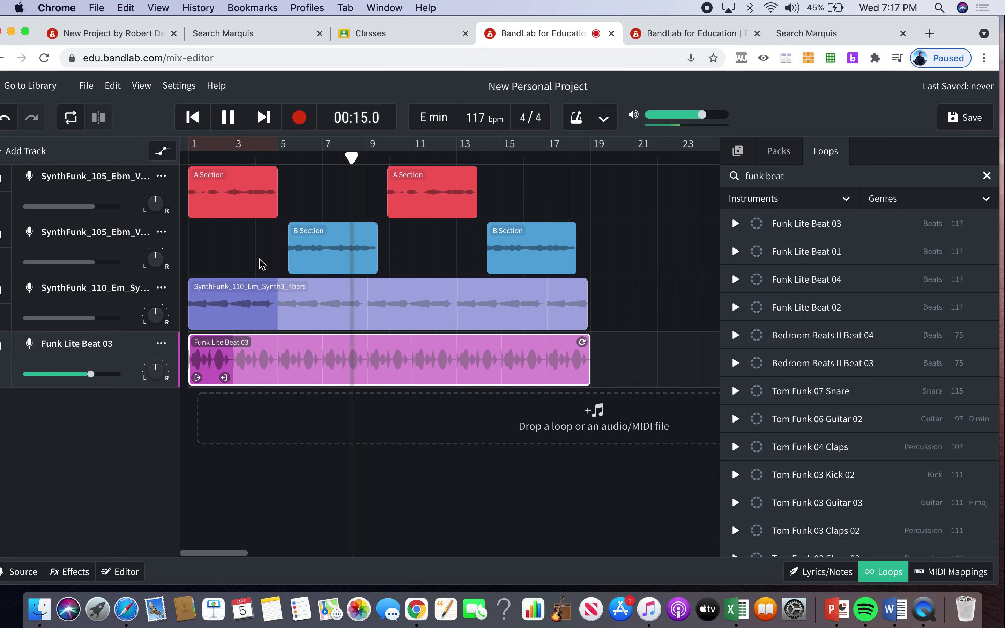
Slide the B Section and second A Section clips to snap at bars 5, 9 and 13.
{"action": "left_click_drag", "start_coordinate": [399, 202], "coordinate": [388, 202]}
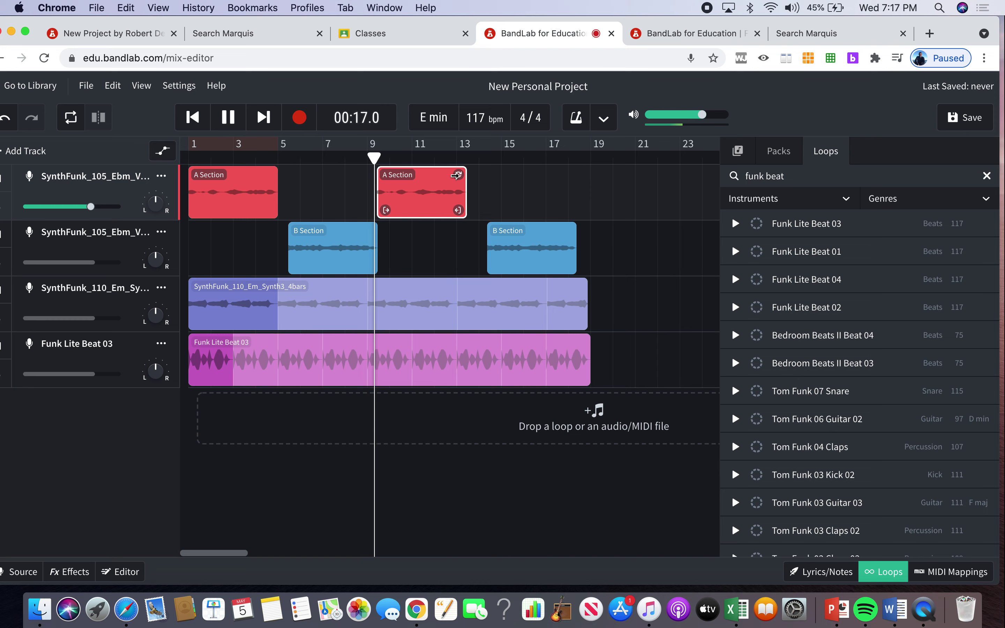
{"action": "left_click_drag", "start_coordinate": [506, 235], "coordinate": [487, 236]}
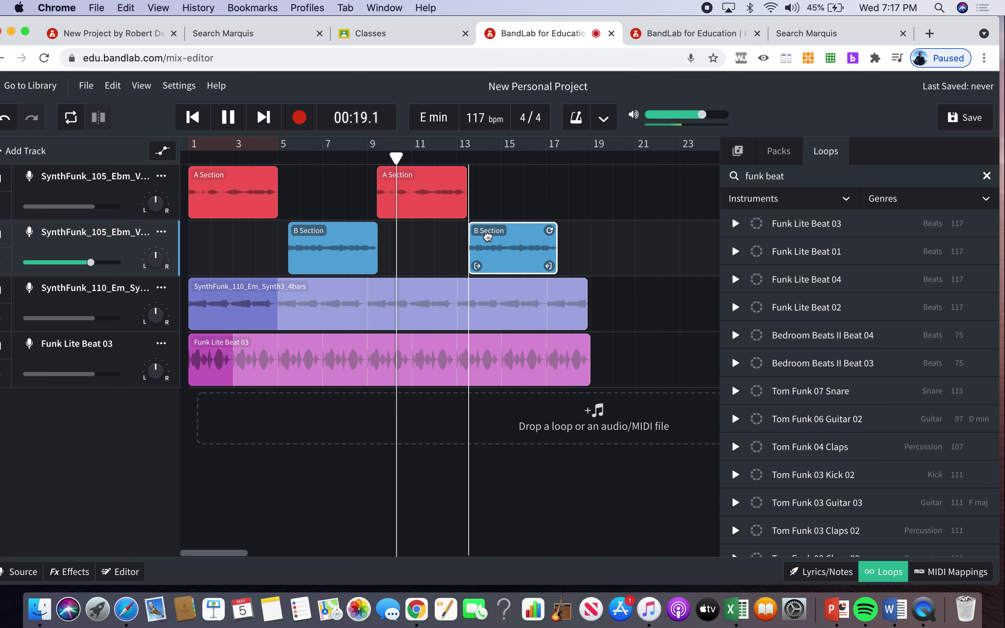
{"action": "left_click_drag", "start_coordinate": [323, 248], "coordinate": [312, 248]}
{"action": "left_click_drag", "start_coordinate": [393, 203], "coordinate": [384, 203]}
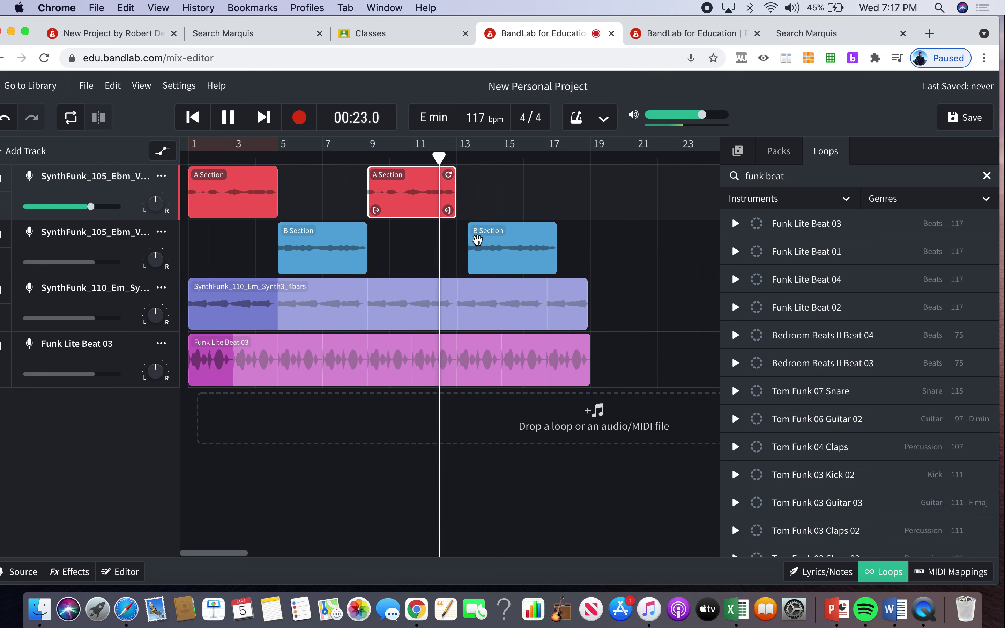
{"action": "left_click_drag", "start_coordinate": [485, 240], "coordinate": [478, 240]}
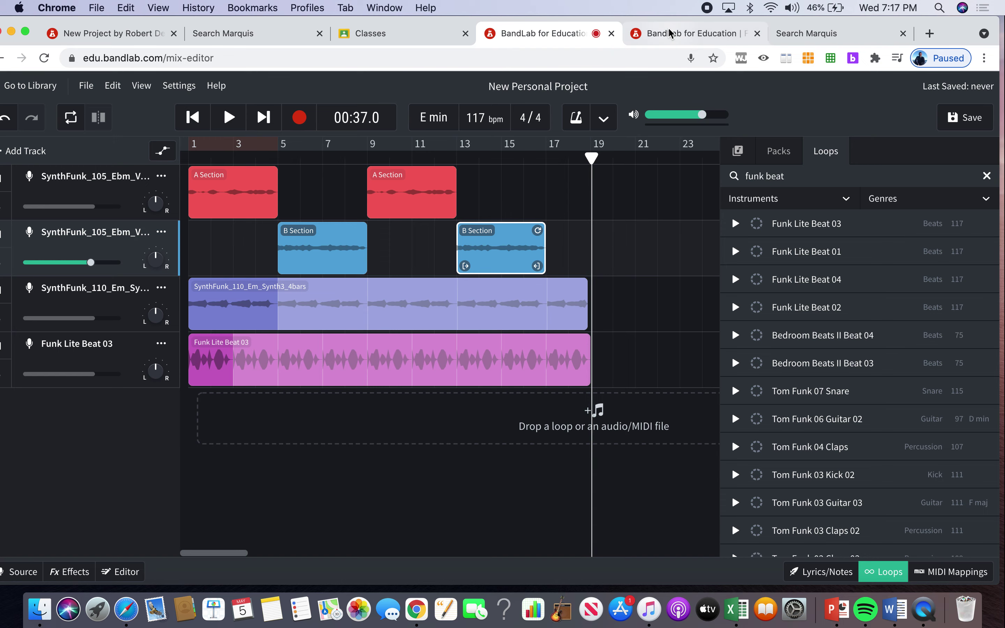
{"action": "left_click", "coordinate": [682, 35]}
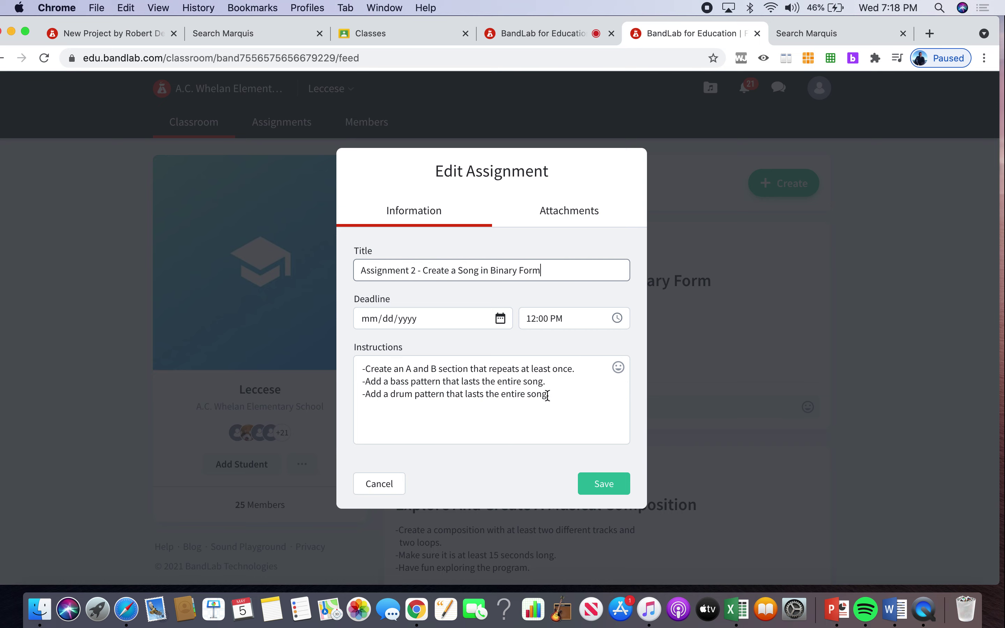
{"action": "left_click", "coordinate": [547, 33]}
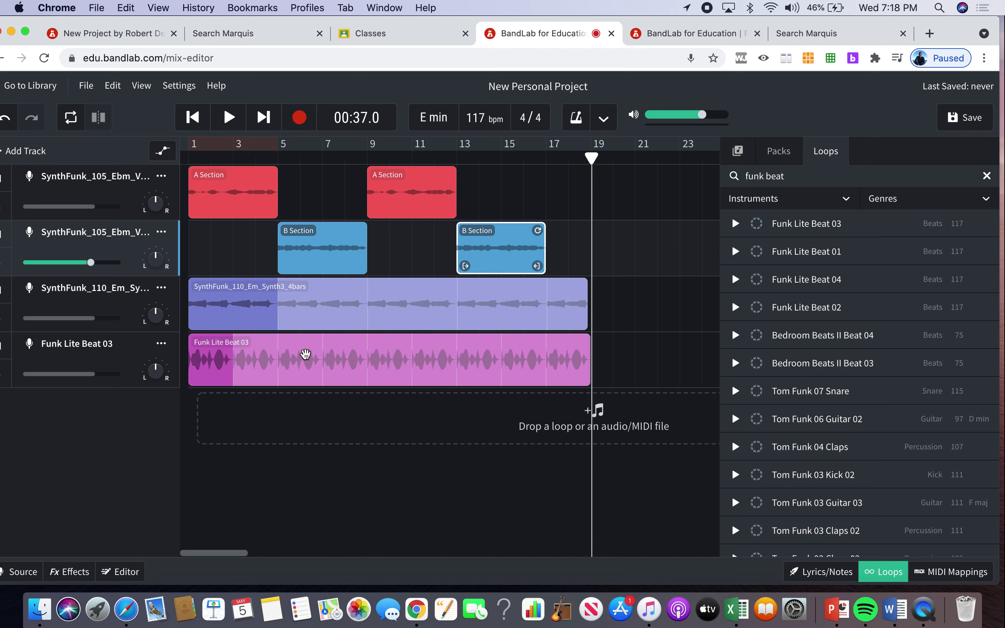
Show volume automation, fade in the opening A Section, and lower the B Section slightly.
{"action": "left_click", "coordinate": [163, 152]}
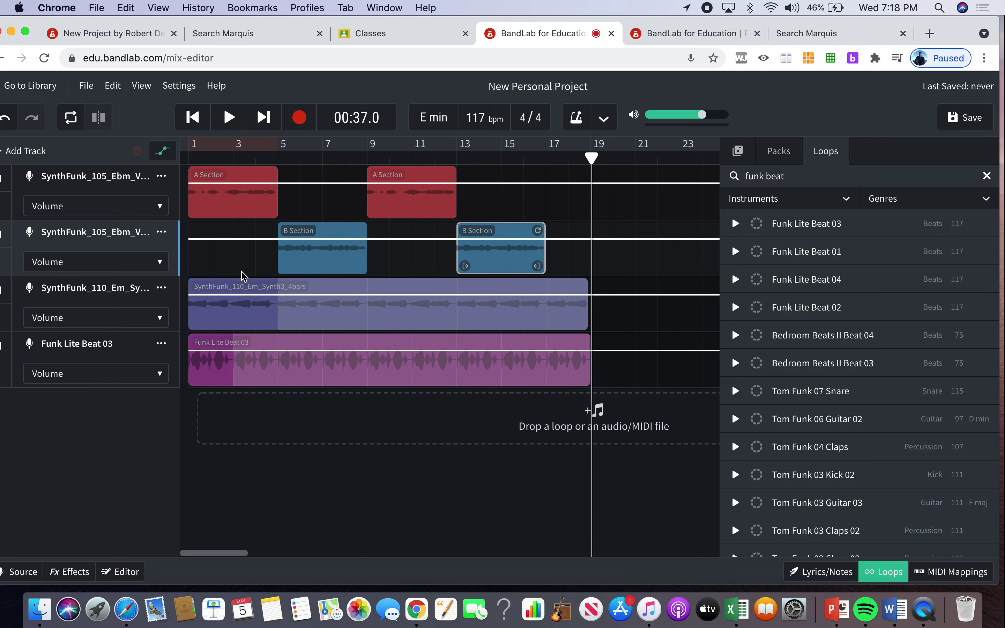
{"action": "left_click", "coordinate": [240, 183]}
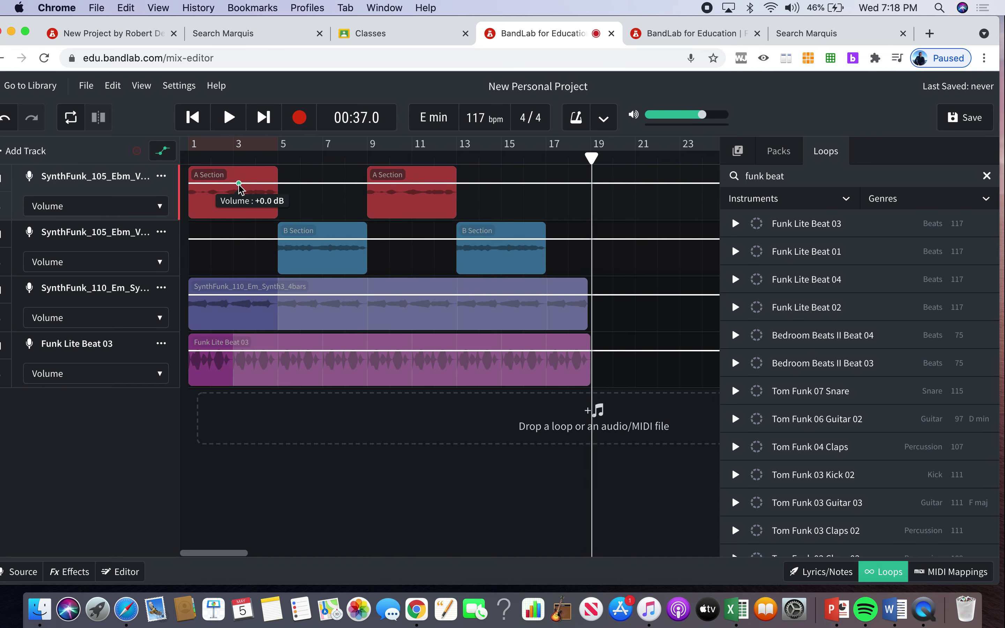
{"action": "left_click", "coordinate": [229, 187]}
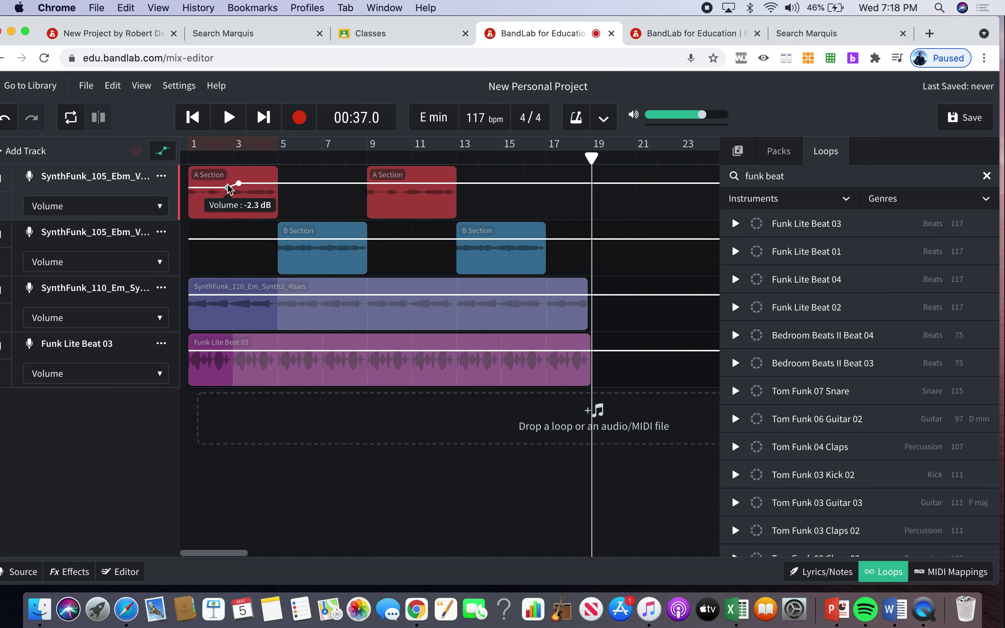
{"action": "left_click_drag", "start_coordinate": [229, 191], "coordinate": [206, 223]}
{"action": "left_click_drag", "start_coordinate": [238, 184], "coordinate": [211, 216]}
{"action": "mouse_move", "coordinate": [203, 219]}
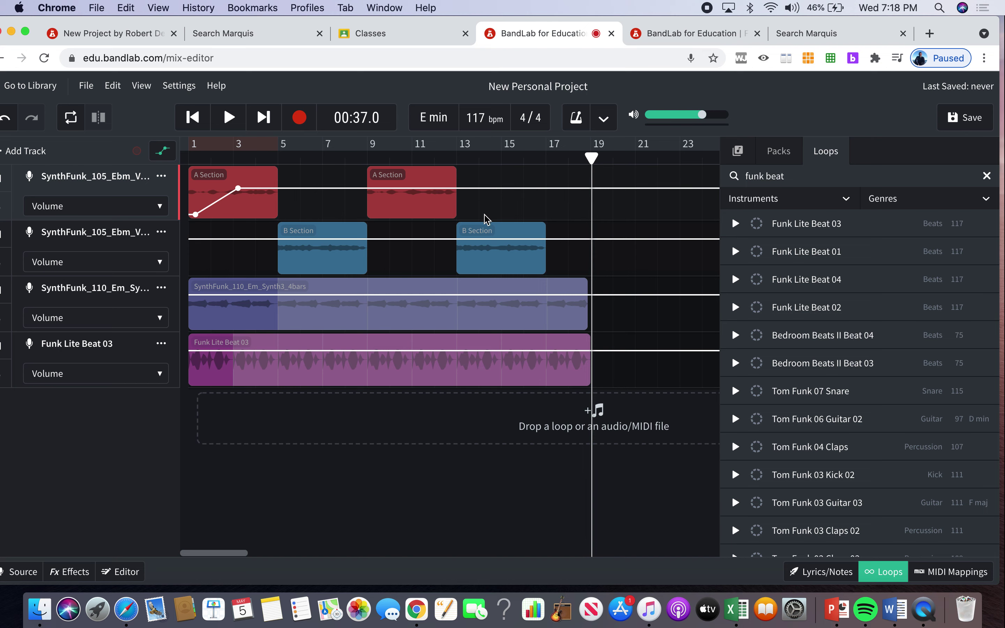
{"action": "mouse_move", "coordinate": [514, 240]}
{"action": "left_mouse_down"}
{"action": "mouse_move", "coordinate": [540, 244]}
{"action": "mouse_move", "coordinate": [552, 273]}
{"action": "mouse_move", "coordinate": [564, 242]}
{"action": "mouse_move", "coordinate": [507, 246]}
{"action": "left_mouse_up"}
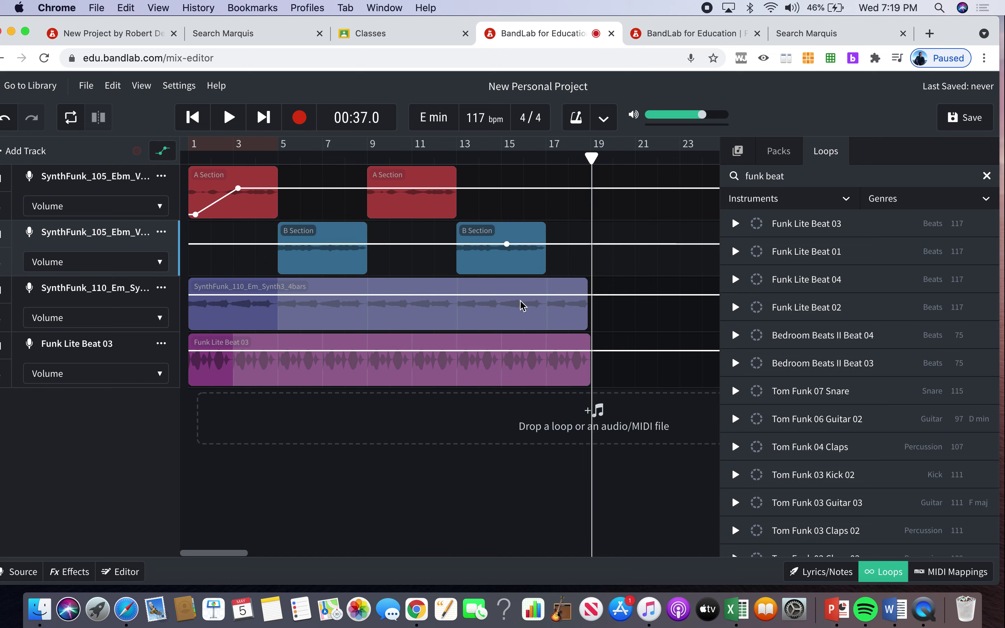
Fade out the synth near bar 19 and fade in the Funk Lite Beat 03 and synth starts.
{"action": "left_click", "coordinate": [538, 295]}
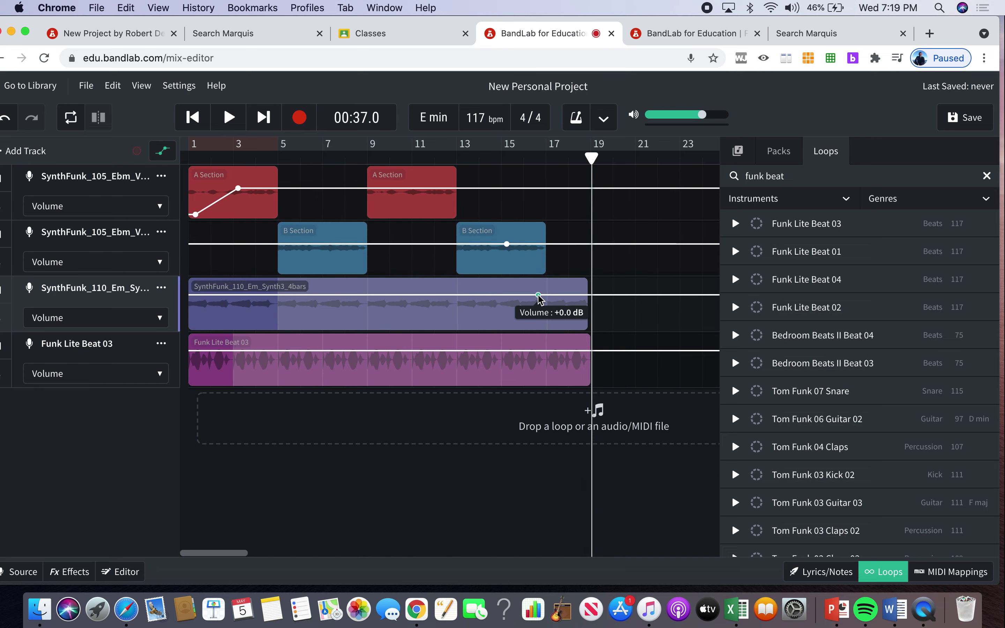
{"action": "left_click_drag", "start_coordinate": [562, 295], "coordinate": [583, 382]}
{"action": "left_click", "coordinate": [543, 350]}
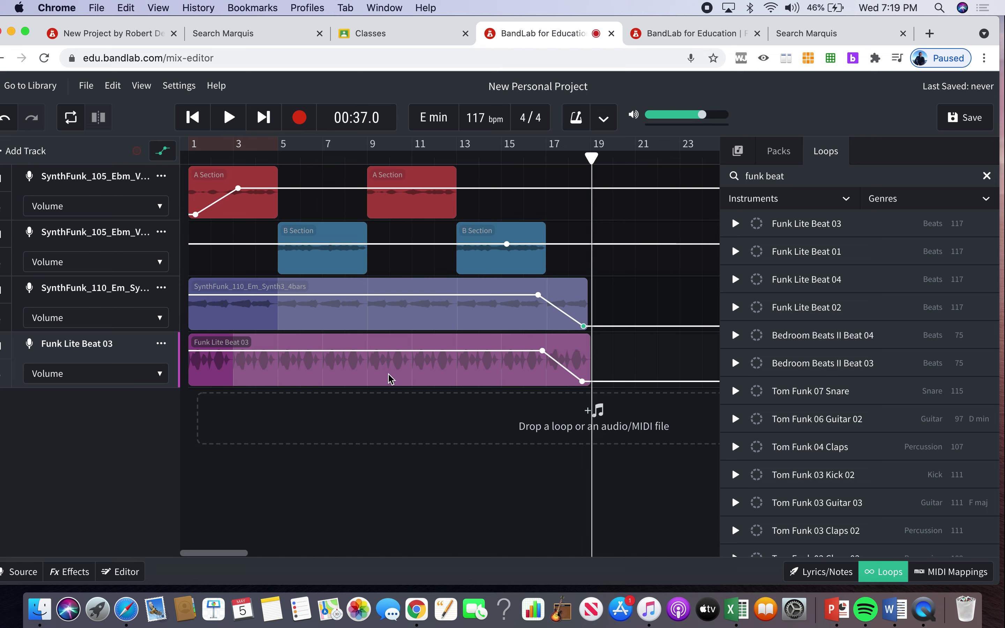
{"action": "left_click", "coordinate": [234, 352]}
{"action": "left_click_drag", "start_coordinate": [223, 353], "coordinate": [198, 388]}
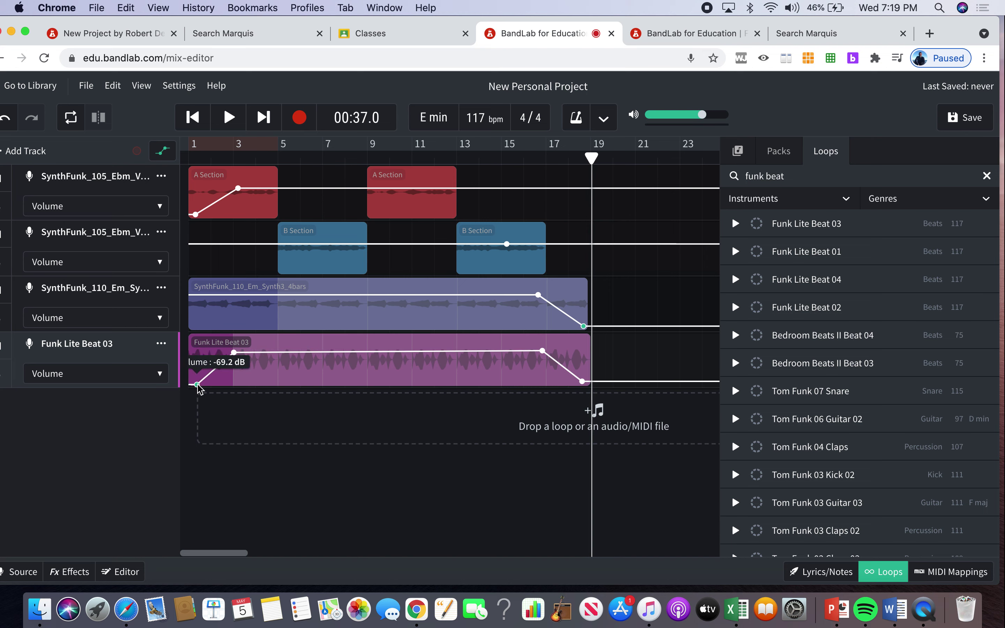
{"action": "left_click", "coordinate": [231, 296]}
{"action": "left_click_drag", "start_coordinate": [219, 296], "coordinate": [194, 330]}
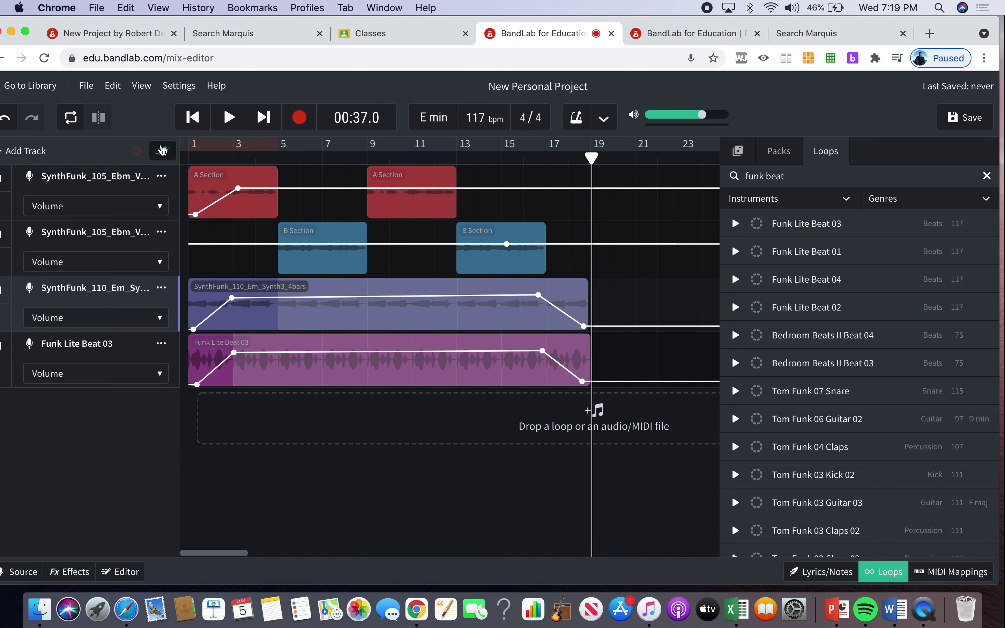
Play the faded mix from the start through its end, then hide the automation lanes.
{"action": "left_click", "coordinate": [197, 119]}
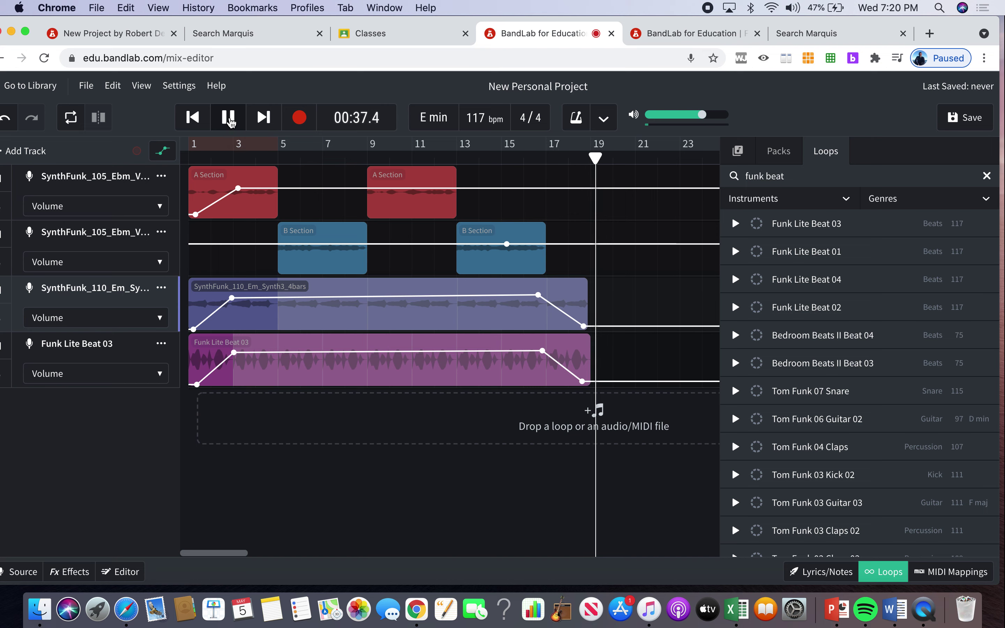
{"action": "left_click", "coordinate": [230, 118]}
{"action": "left_click", "coordinate": [176, 149]}
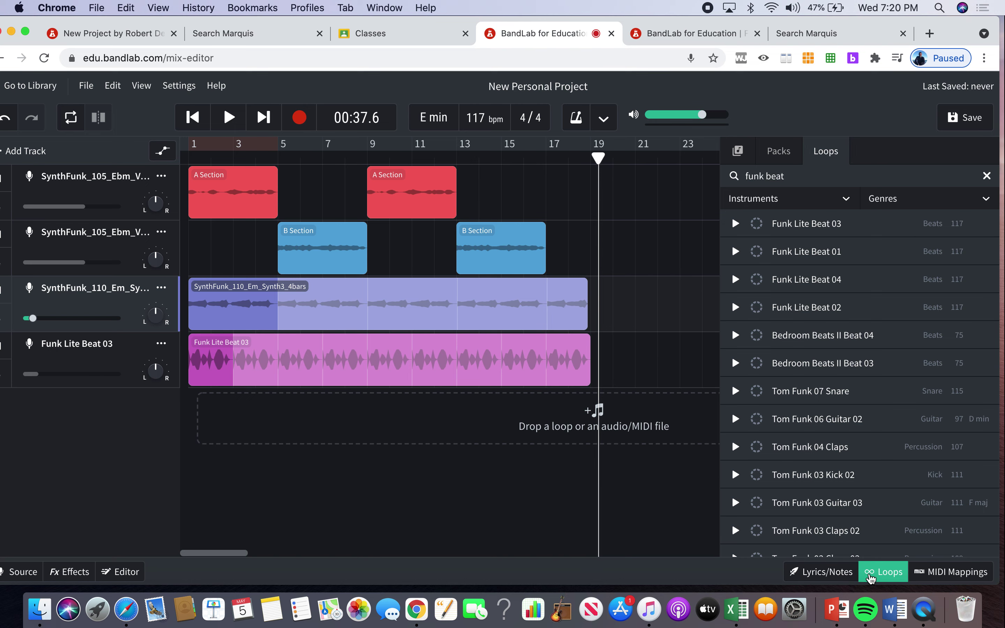
Close the loop browser and return to the classroom feed with the Binary Form assignment.
{"action": "left_click", "coordinate": [884, 572]}
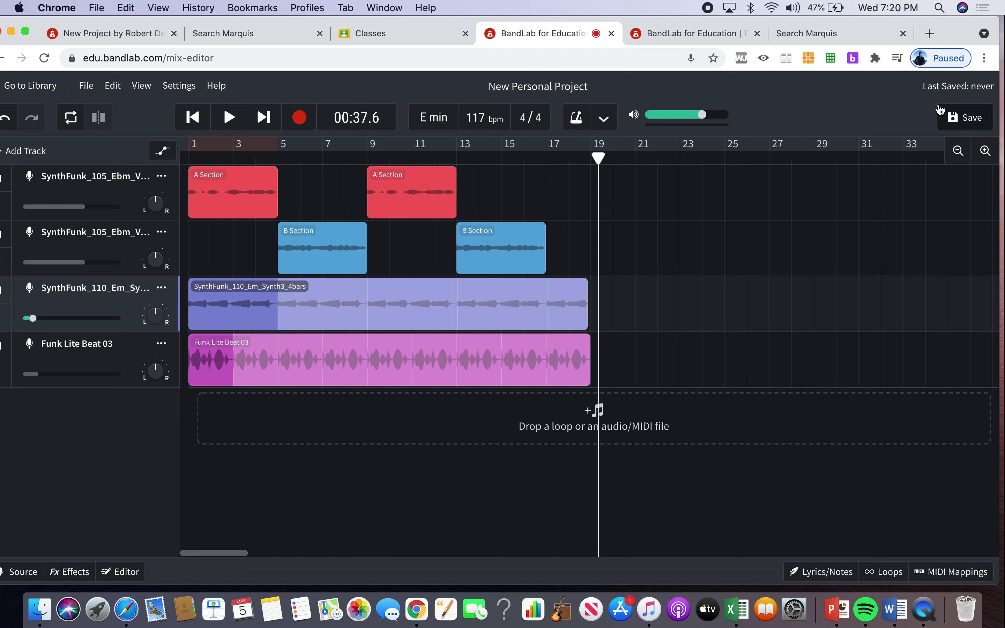
{"action": "left_click", "coordinate": [699, 36]}
{"action": "left_click", "coordinate": [784, 290]}
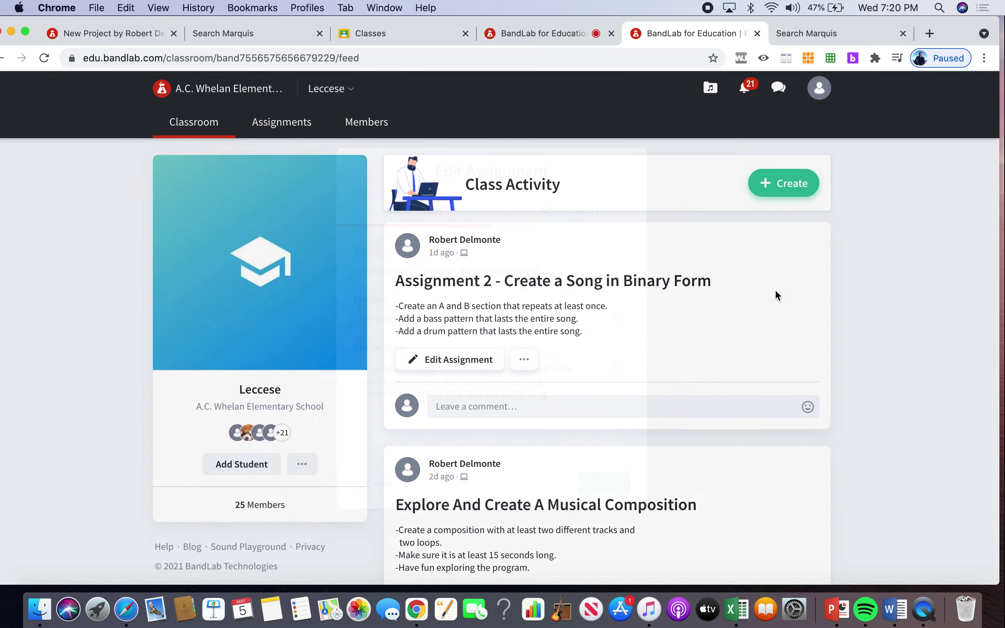